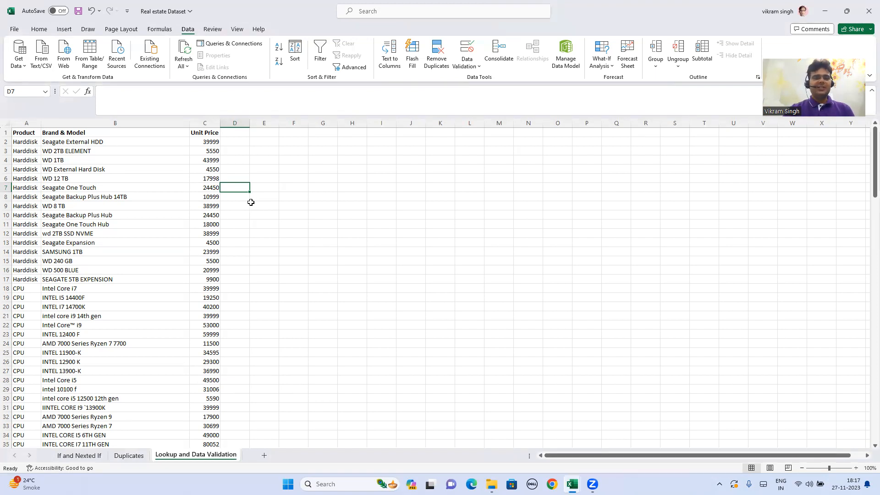
- Copy the Product and Brand & Model columns from the Lookup and Data Validation sheet into columns A and B of a new worksheet
left_click(206, 223)
key("ctrl+Down")
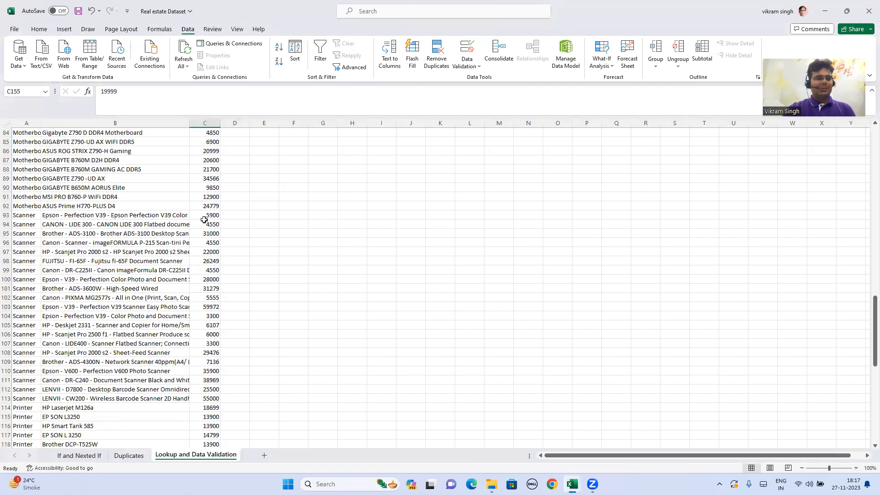
key("ctrl+Up")
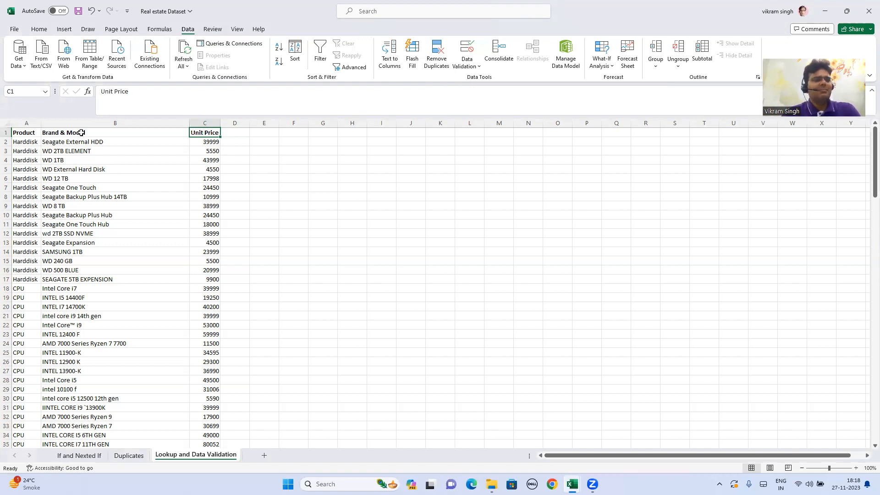
left_click(32, 124)
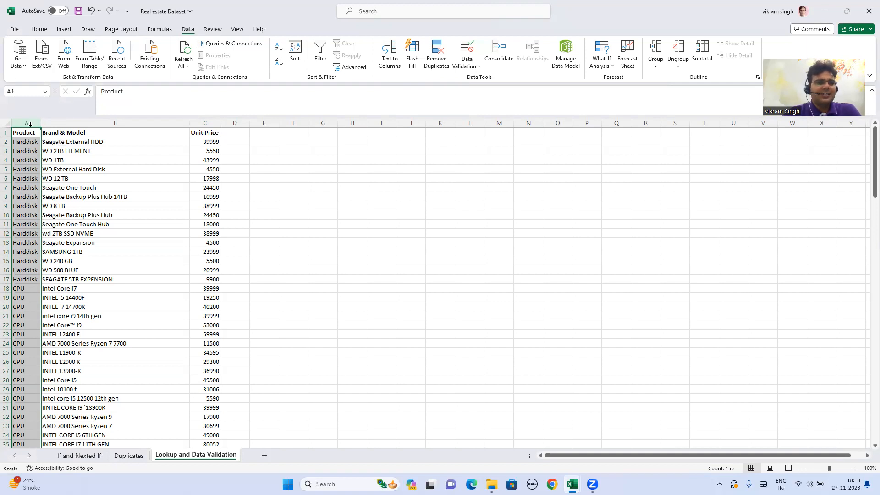
left_click_drag(43, 124, 69, 122)
key("ctrl+c")
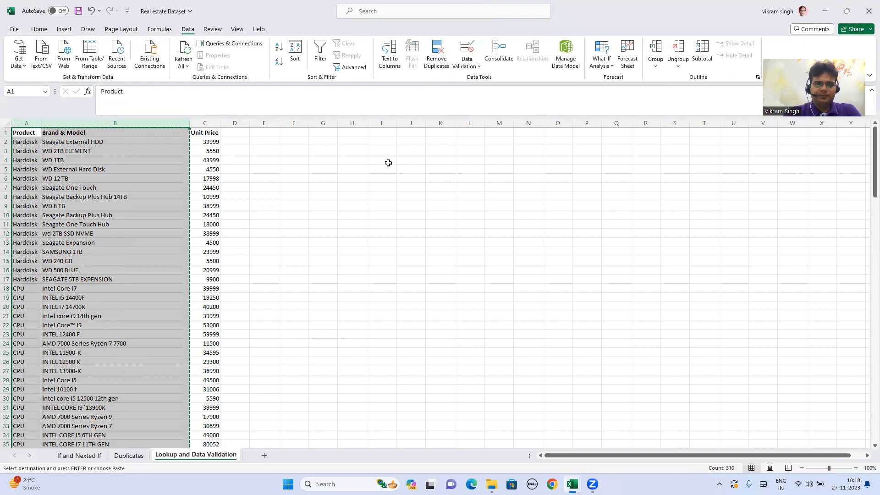
left_click(263, 454)
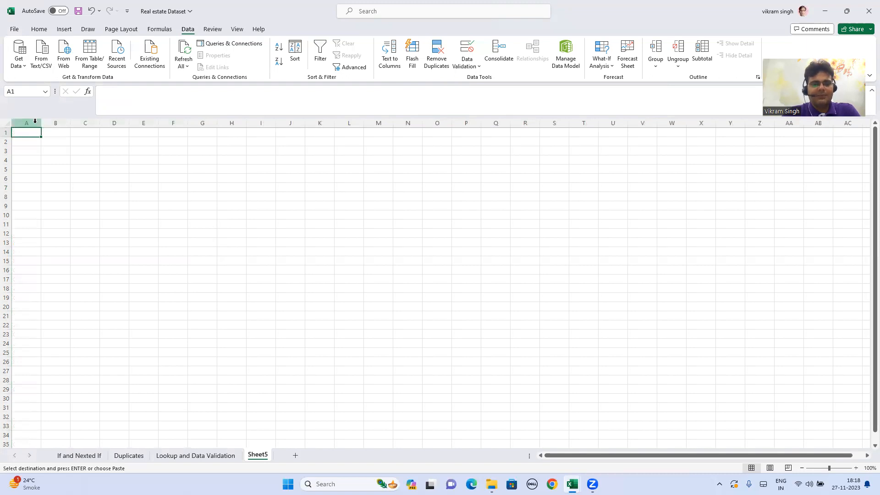
key("ctrl+v")
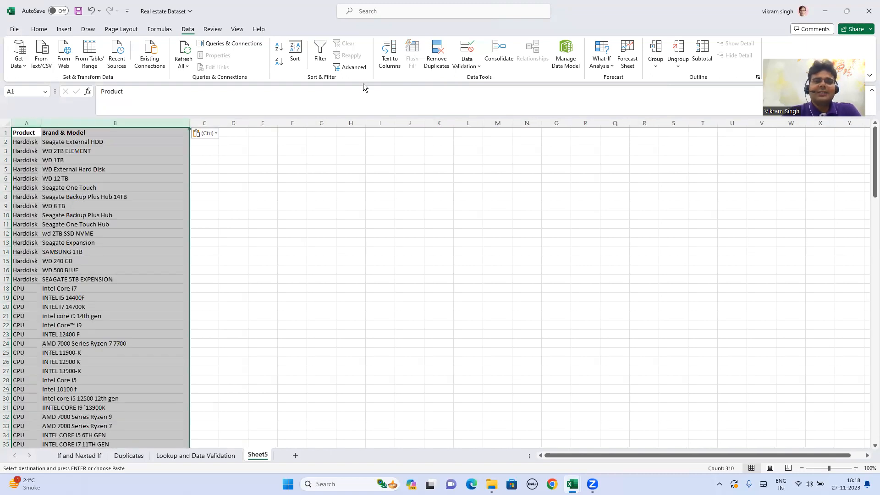
left_click(467, 51)
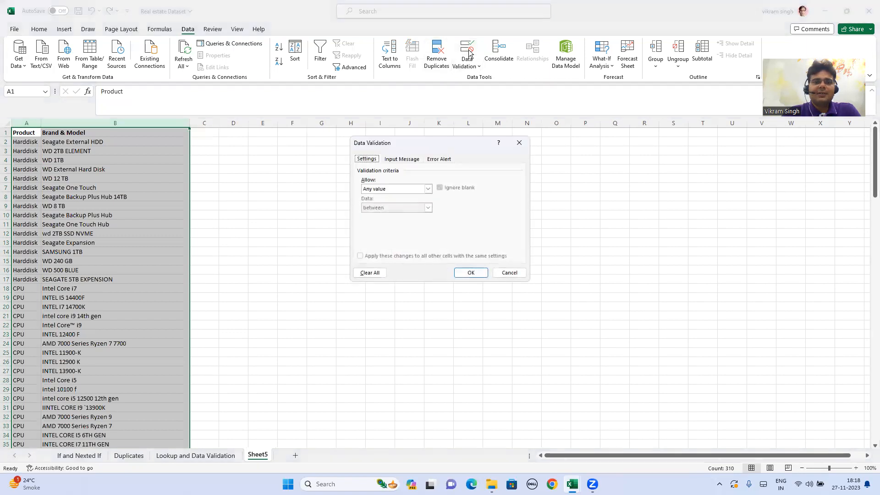
left_click(517, 143)
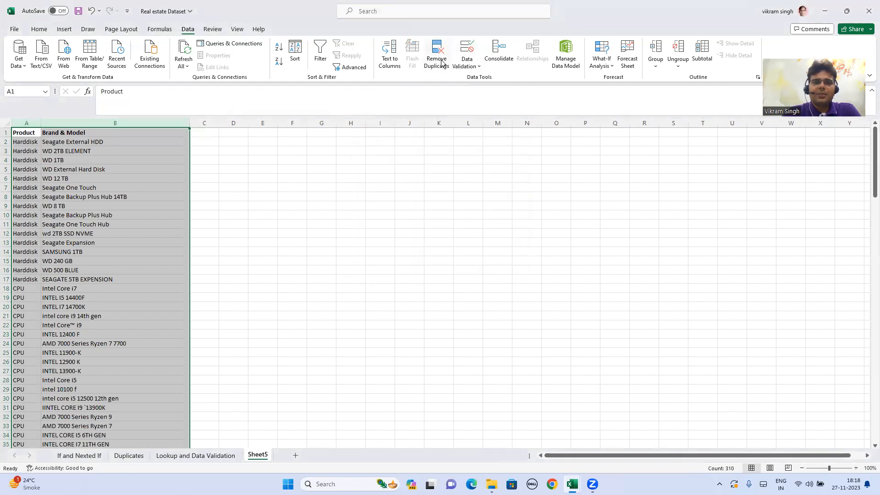
left_click(402, 186)
- Remove the duplicates from the Product column on the new sheet, limiting the operation to the current selection
left_click(26, 122)
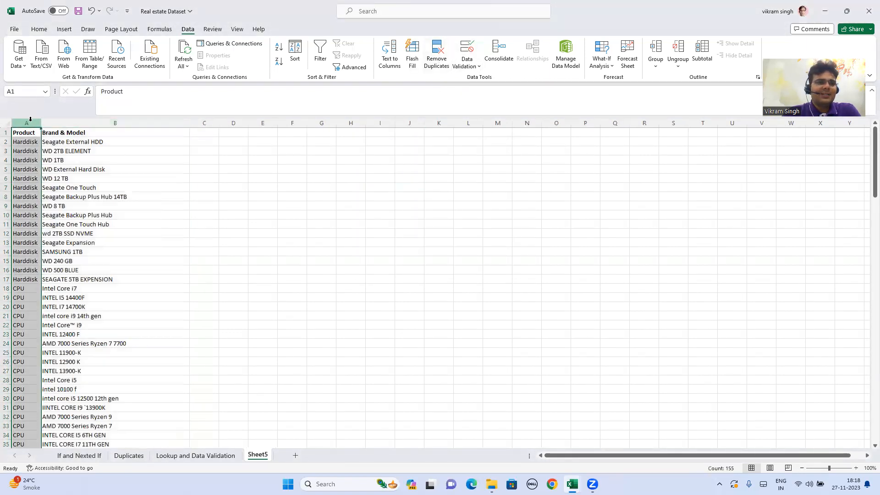
left_click(437, 53)
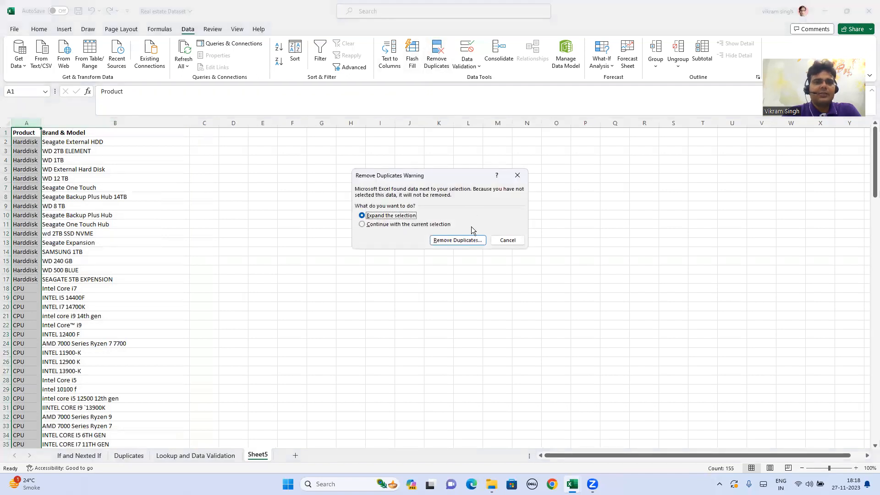
left_click(405, 225)
left_click(449, 241)
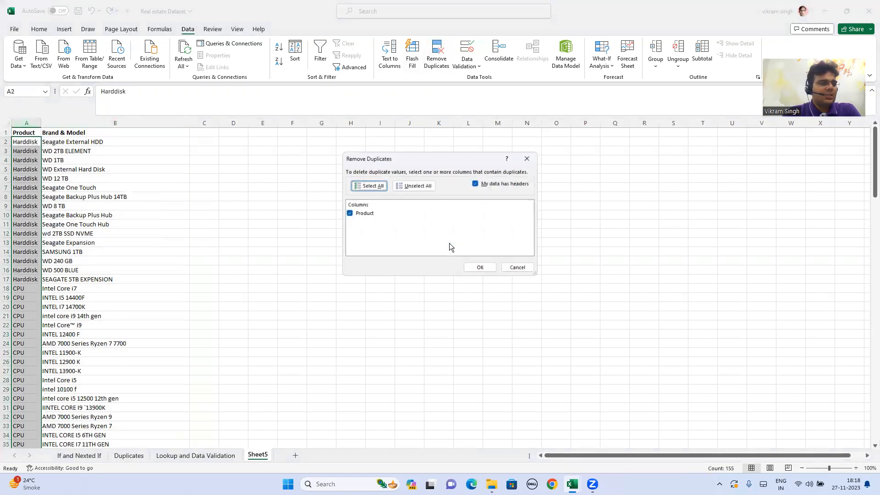
left_click(481, 267)
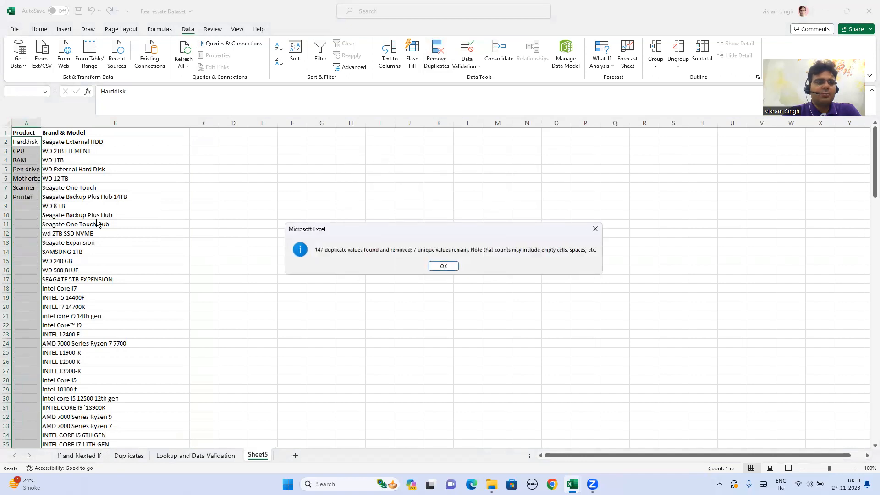
left_click(439, 266)
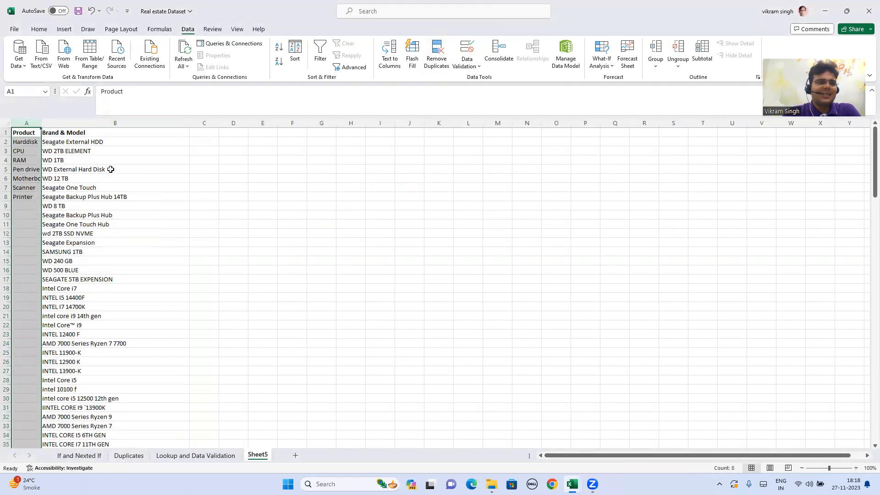
left_click(28, 132)
left_click_drag(28, 144, 28, 199)
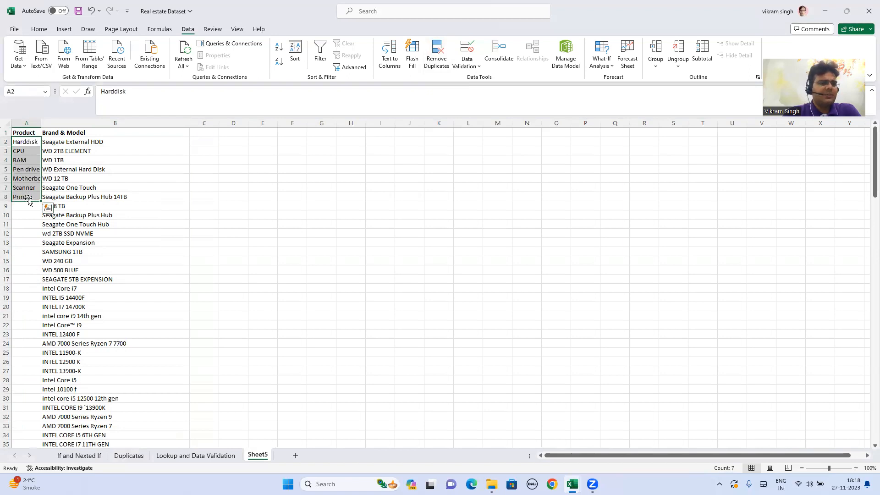
- Run Remove Duplicates on the Brand & Model column, continuing with the current selection only
left_click(84, 132)
left_click(101, 123)
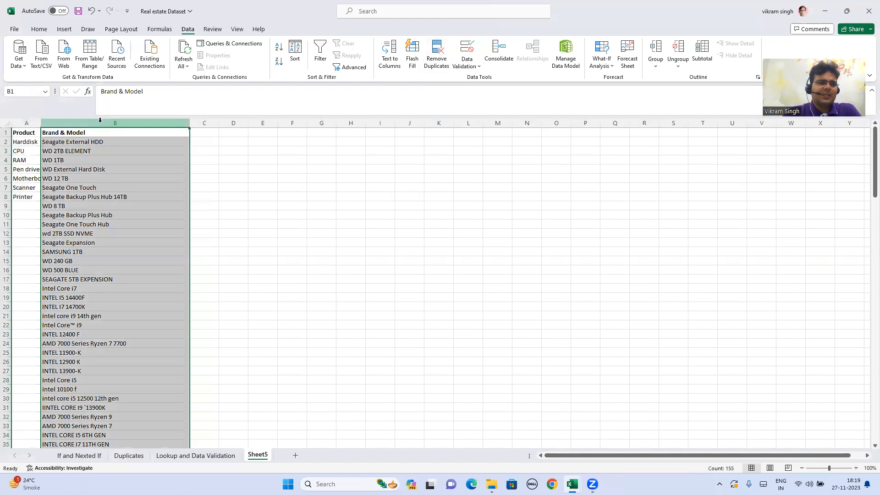
left_click(436, 53)
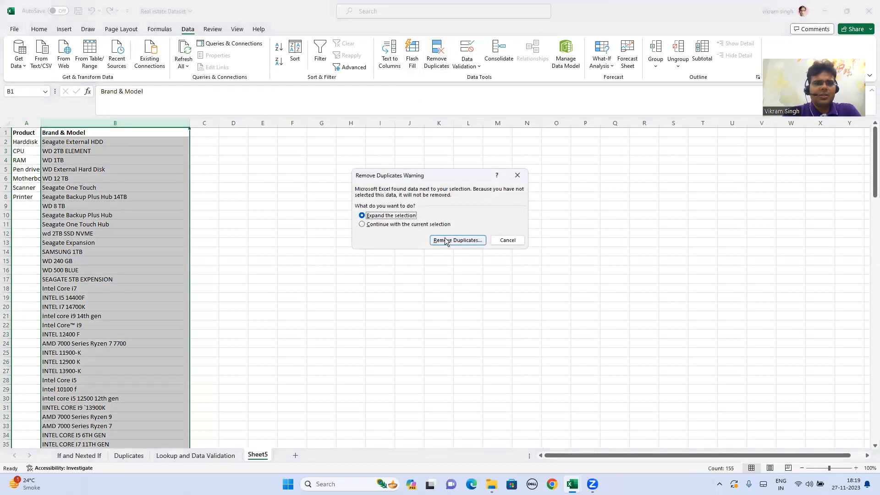
left_click(412, 225)
left_click(447, 238)
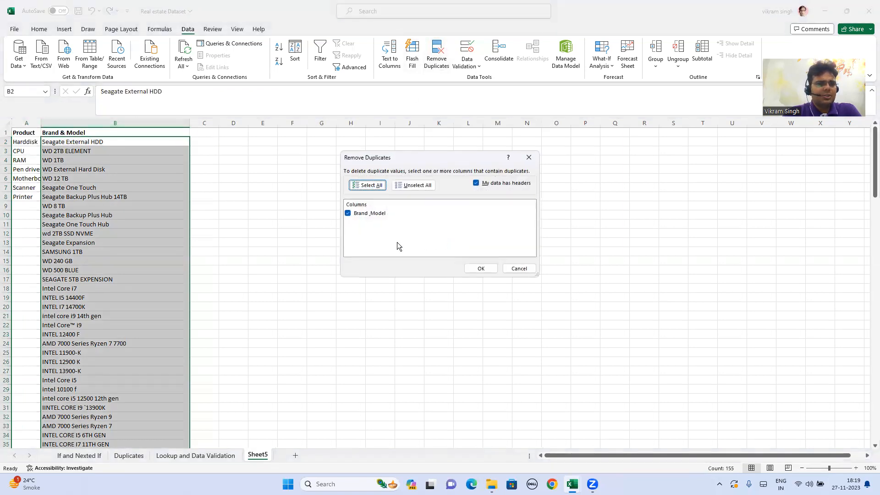
left_click(478, 269)
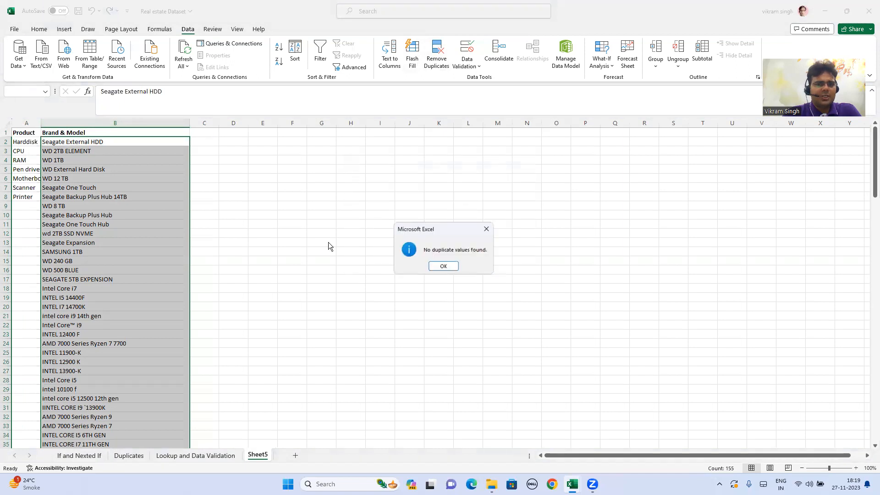
left_click(443, 266)
left_click(204, 197)
left_click(91, 141)
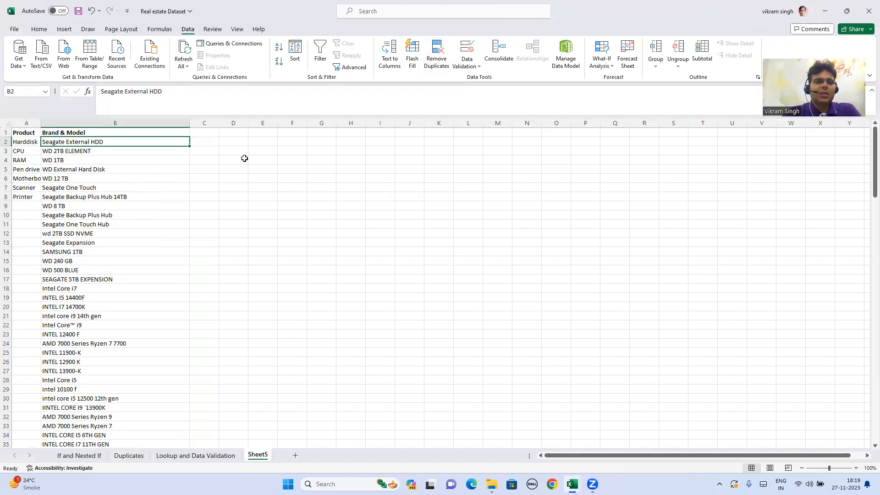
left_click(75, 133)
left_click(31, 131)
left_click(92, 131)
- On the Lookup and Data Validation sheet, enter the headers Product in cell G1 and Brand in cell H1
left_click(219, 455)
left_click(328, 125)
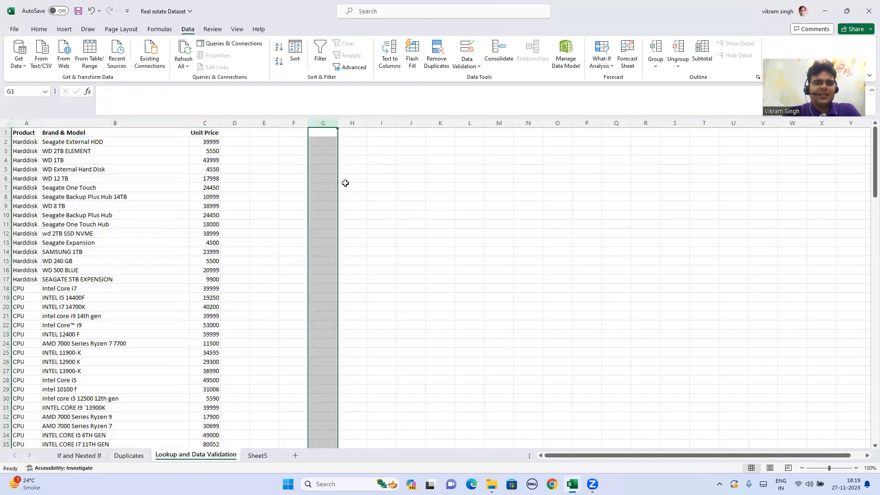
left_click(320, 132)
left_click(321, 151)
left_click(320, 131)
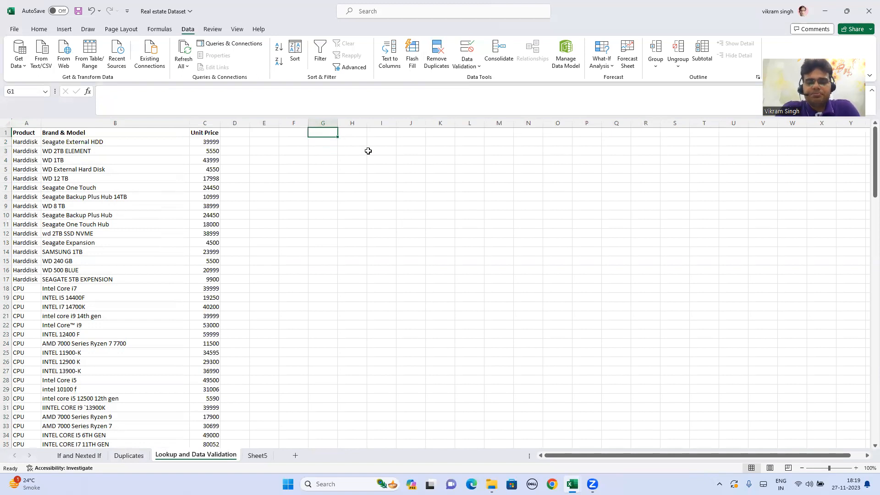
type("Product")
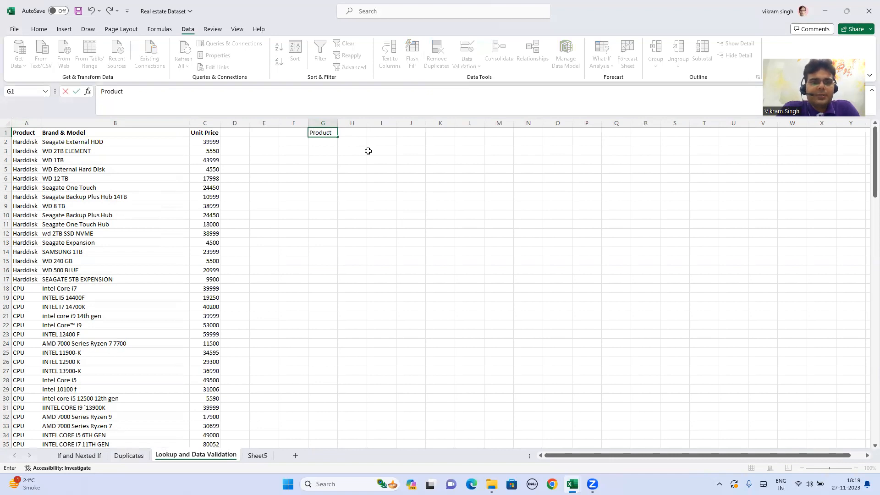
key("Return")
key("Up")
key("Right")
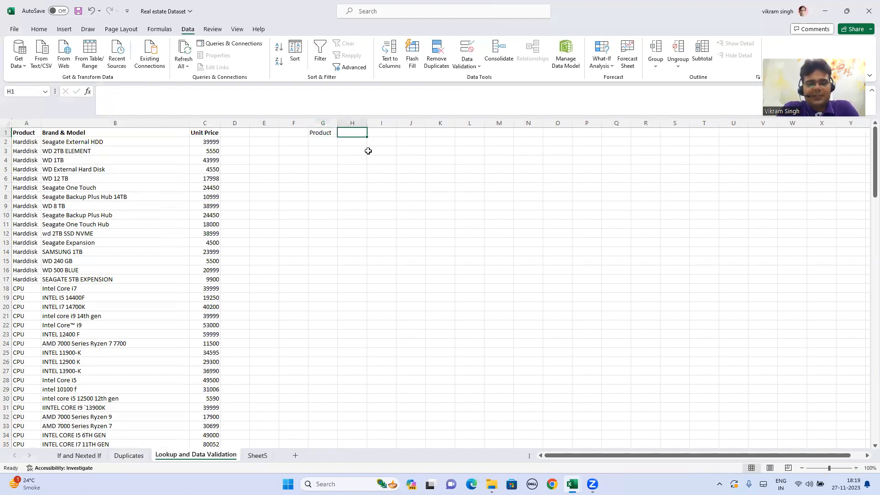
type("Brand")
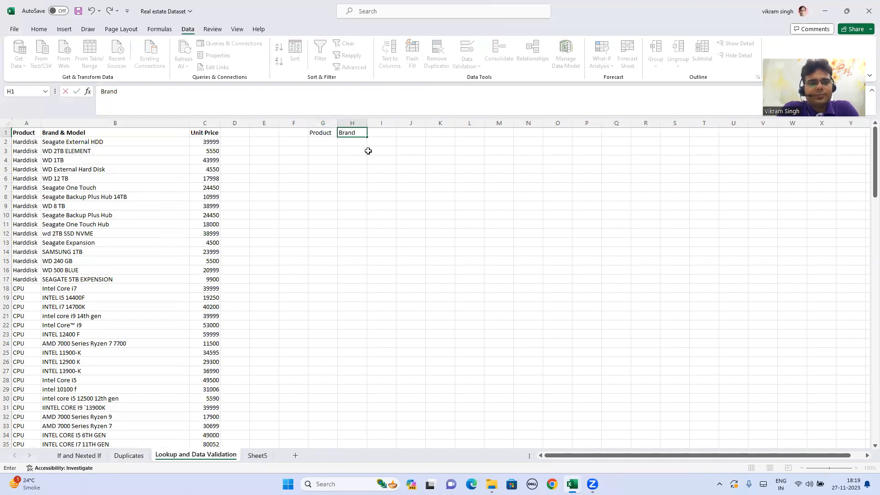
key("Return")
key("Up")
key("Down")
key("Left")
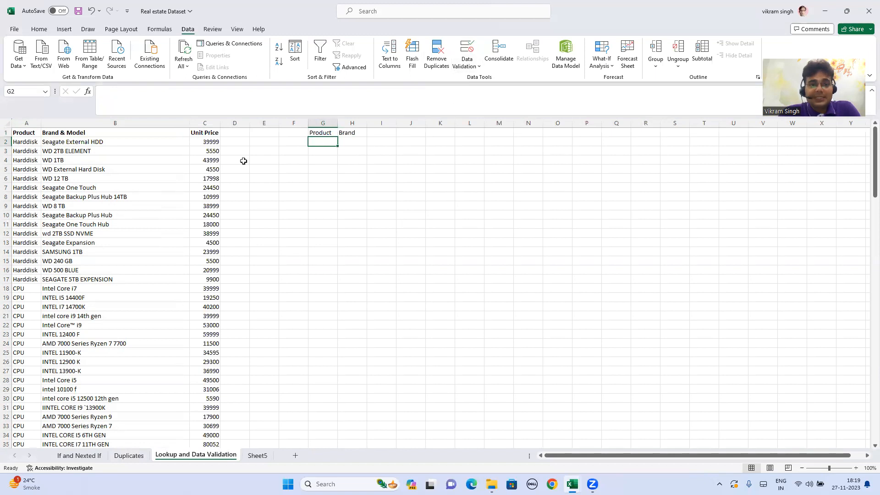
- Fill the Product and Brand header cells G1 and H1 with the standard orange colour
left_click(315, 133)
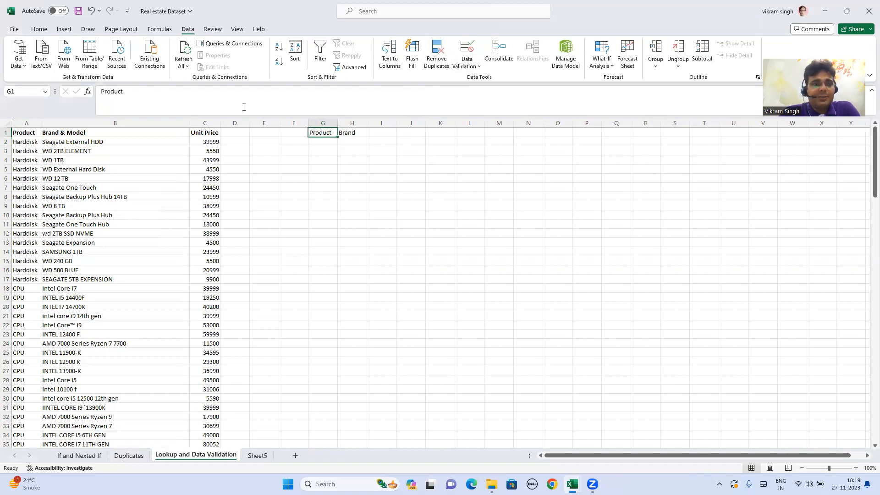
left_click(39, 30)
left_click(157, 61)
left_click(166, 62)
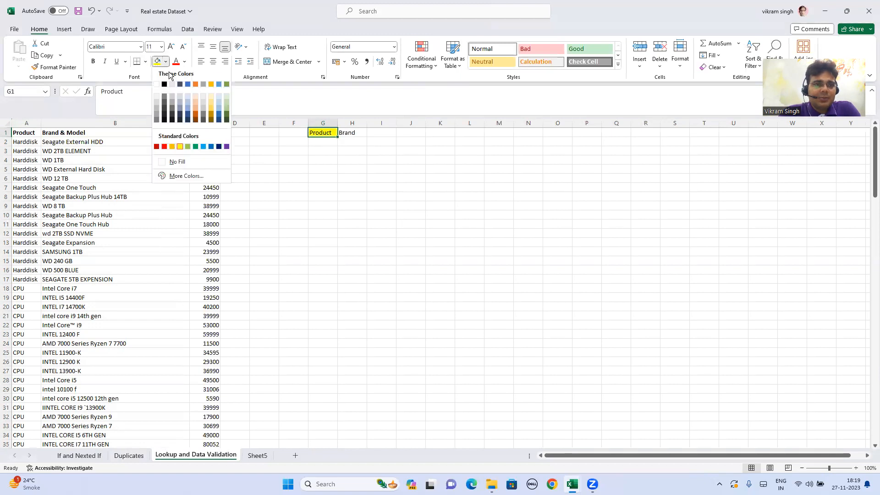
left_click(172, 146)
left_click(351, 139)
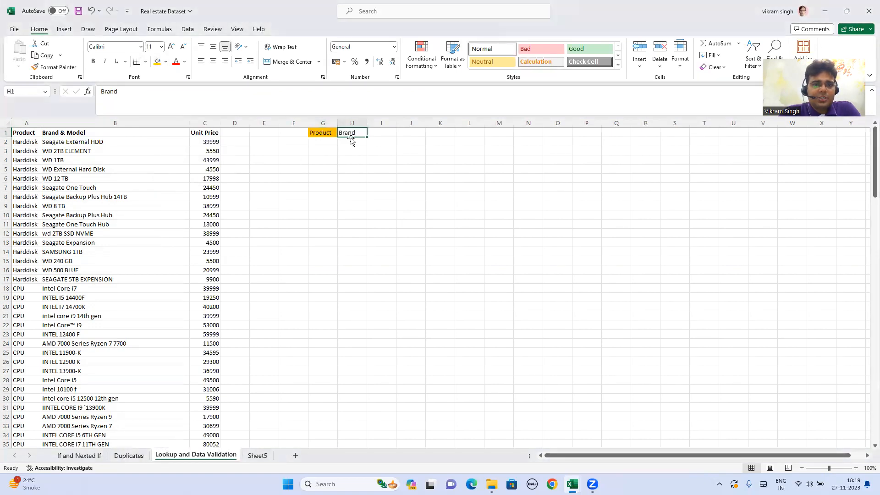
left_click(158, 61)
left_click(372, 153)
- Add list-type data validation to cell G2 under Product, using the whole of column A on Sheet5 as the source
left_click(317, 144)
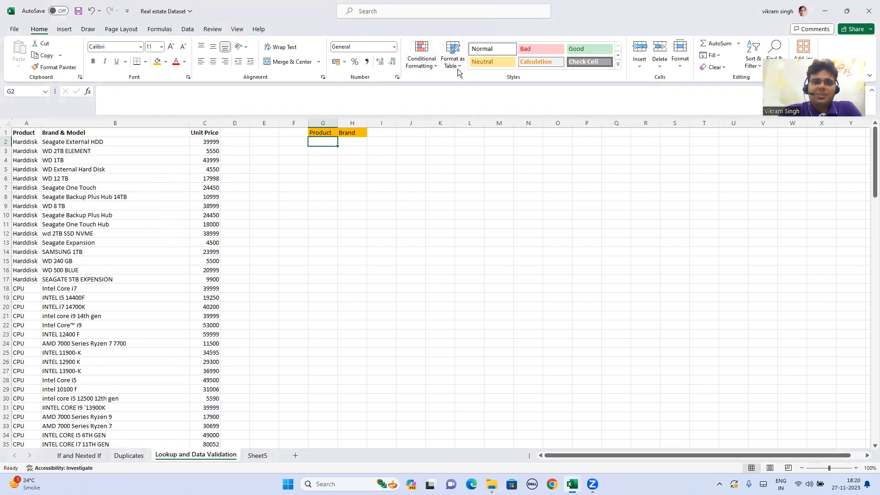
left_click(188, 31)
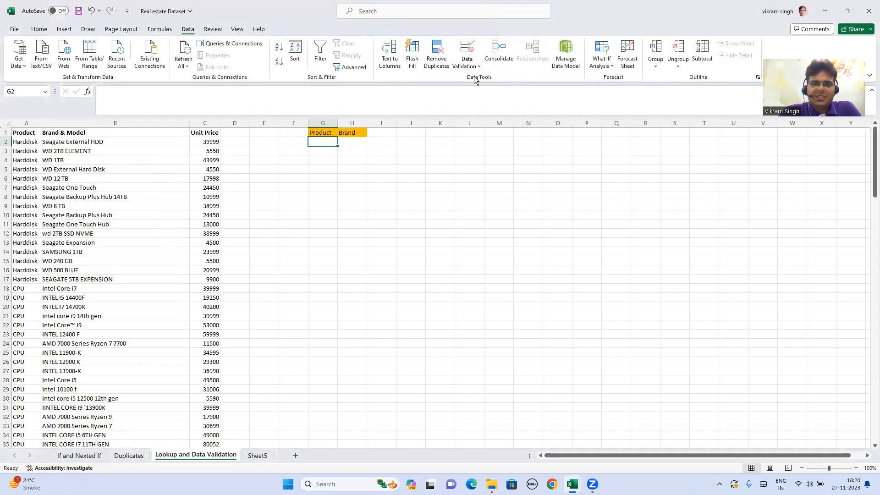
left_click(468, 50)
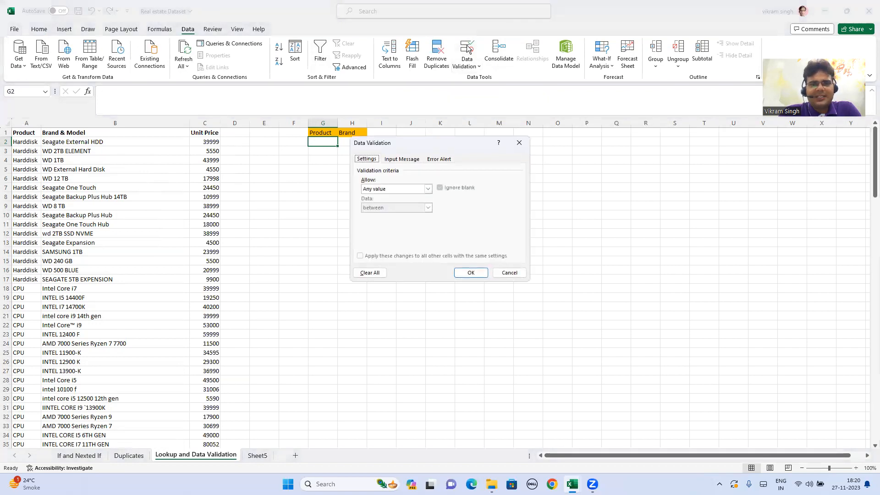
left_click(418, 189)
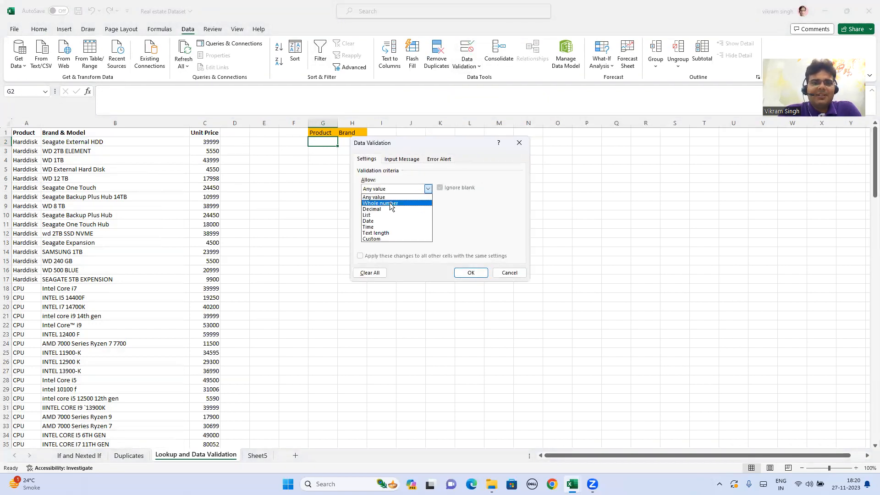
left_click(384, 215)
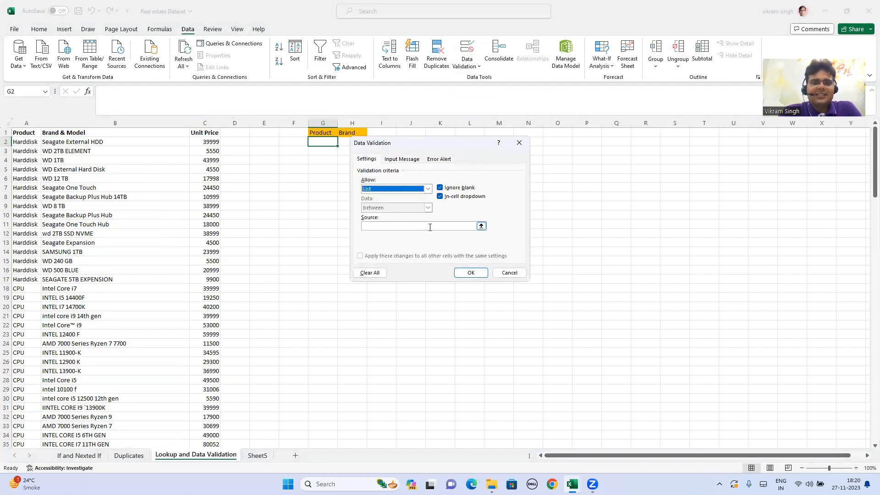
left_click(480, 226)
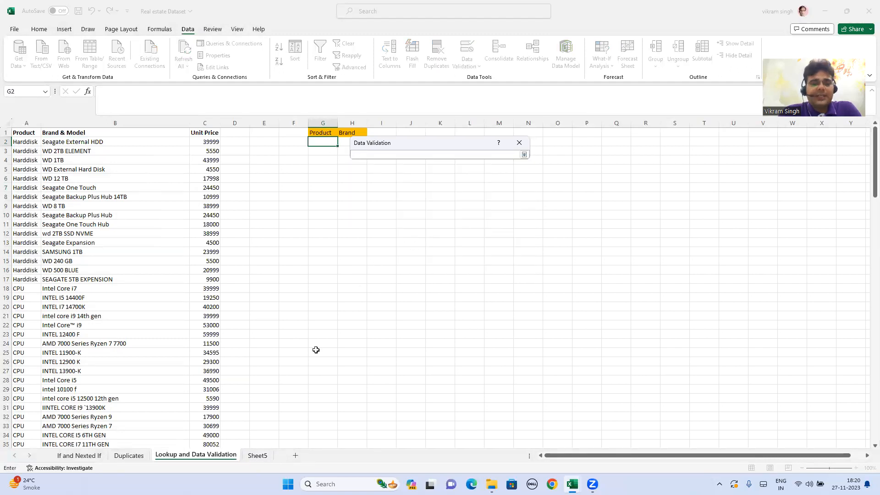
left_click(258, 455)
left_click(27, 132)
left_click(28, 124)
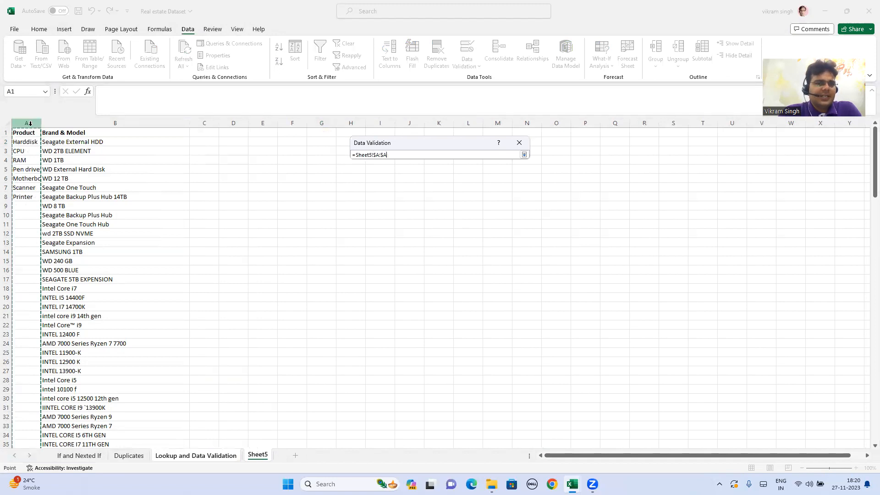
left_click(524, 155)
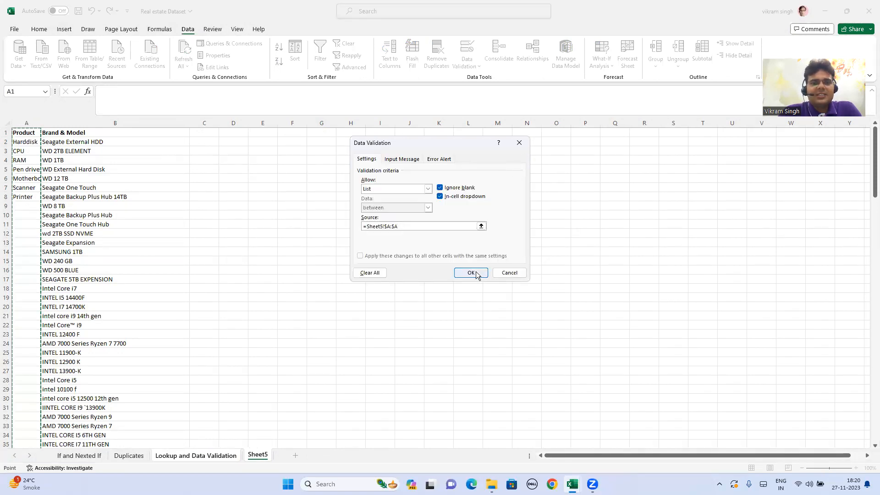
left_click(472, 273)
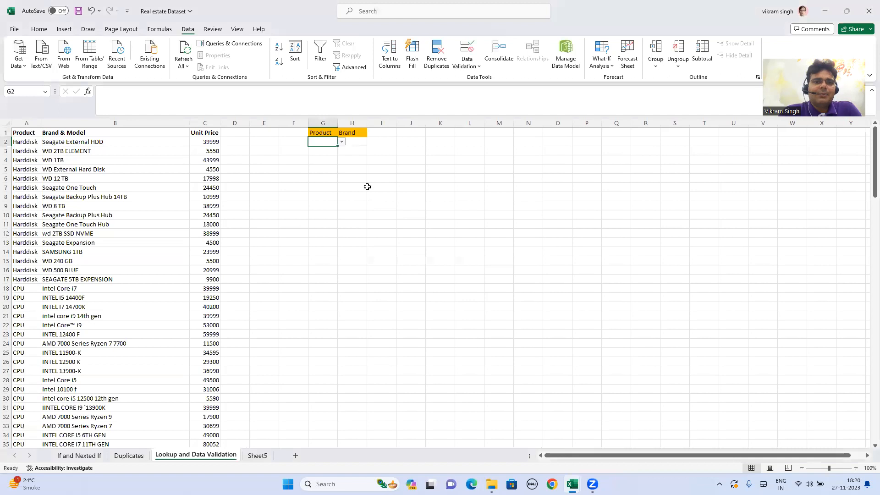
- Check the Product drop-down in G2 and restrict its list source to Sheet5 cells A2:A8, leaving out the header and blank cells
left_click(342, 142)
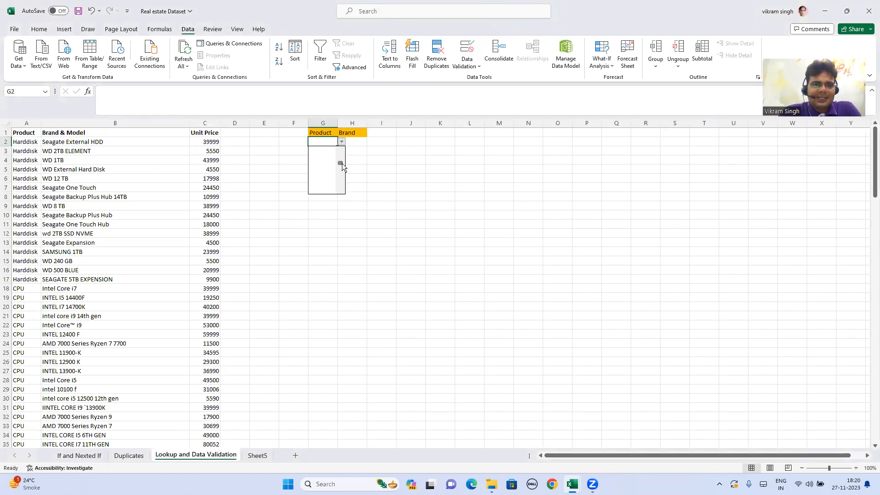
left_click_drag(340, 182, 340, 152)
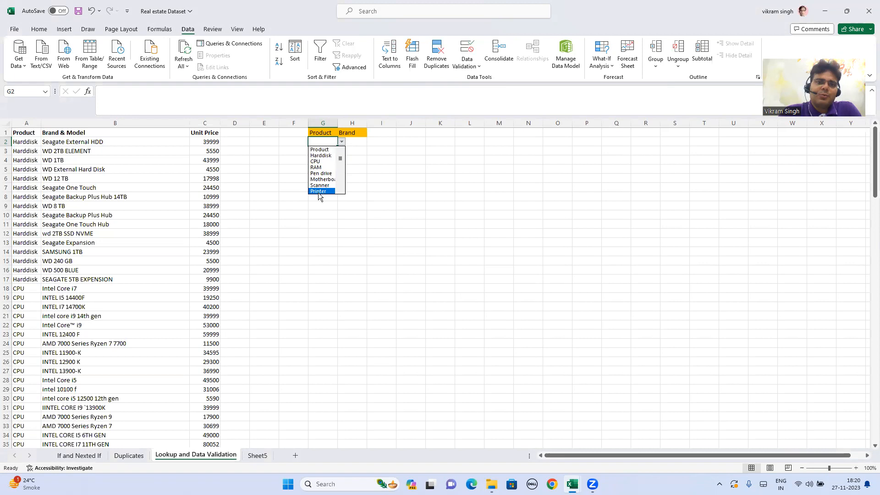
scroll(320, 193, "down", 2)
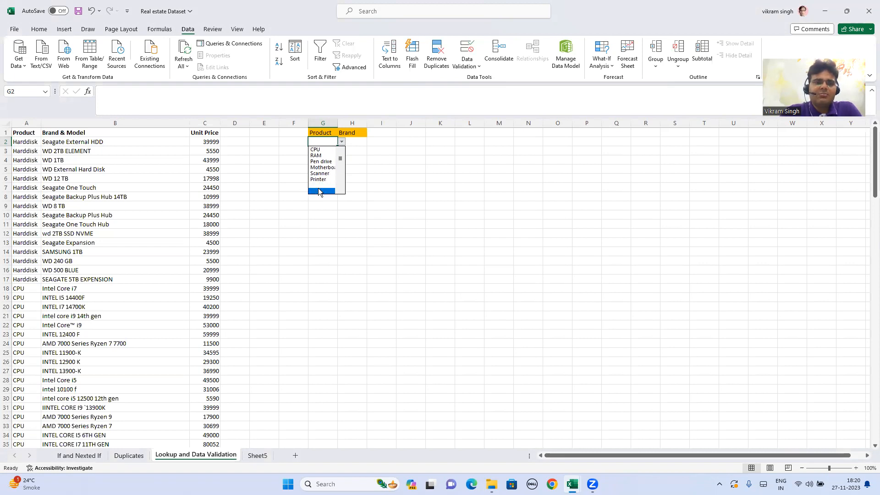
left_click(346, 242)
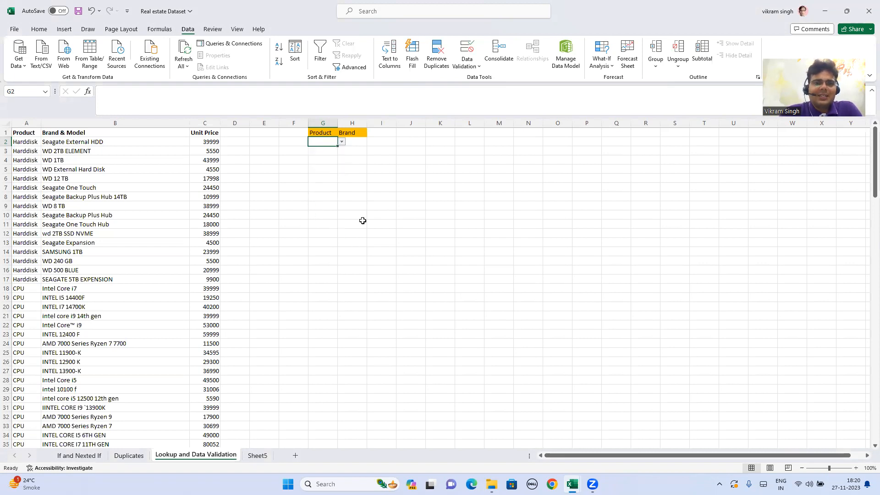
left_click(467, 49)
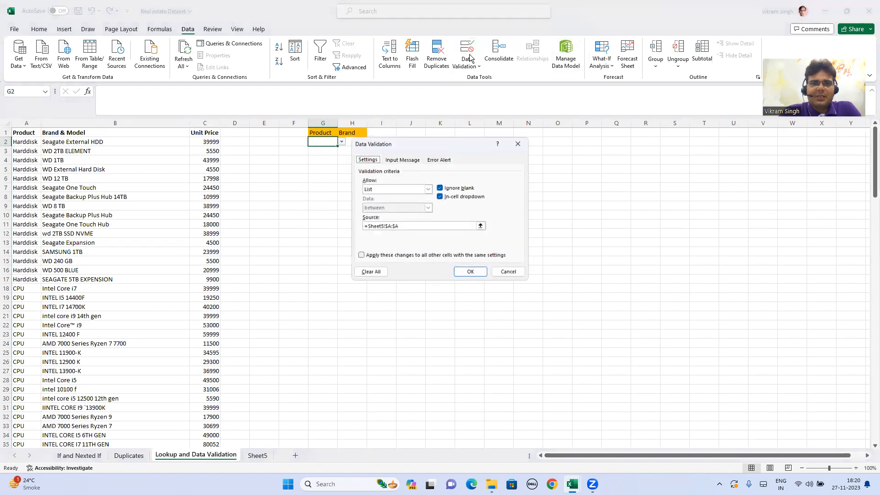
left_click(257, 455)
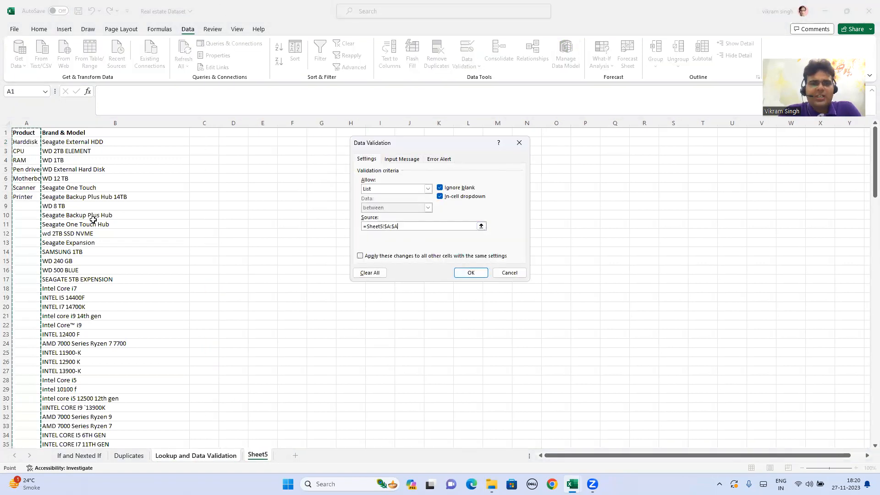
key("Down")
key("shift+Down")
key("shift+Down")
key("shift+Down")
key("shift+Down")
key("shift+Down")
key("shift+Down")
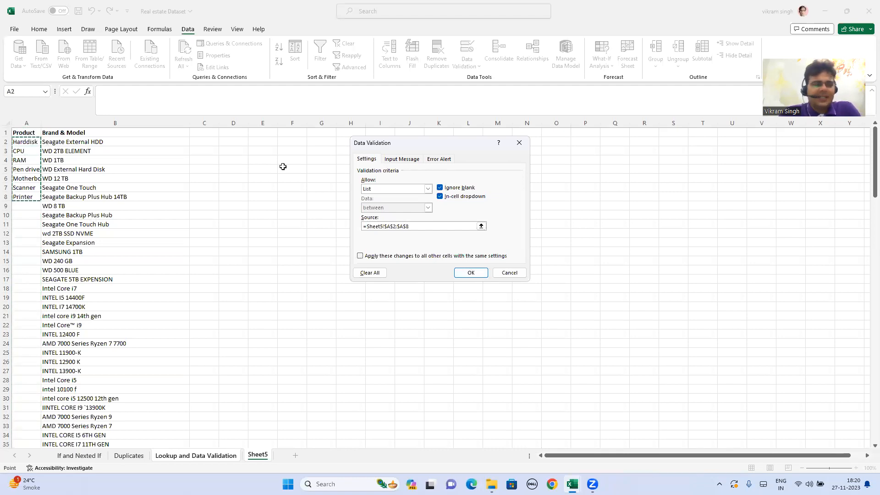
left_click(471, 273)
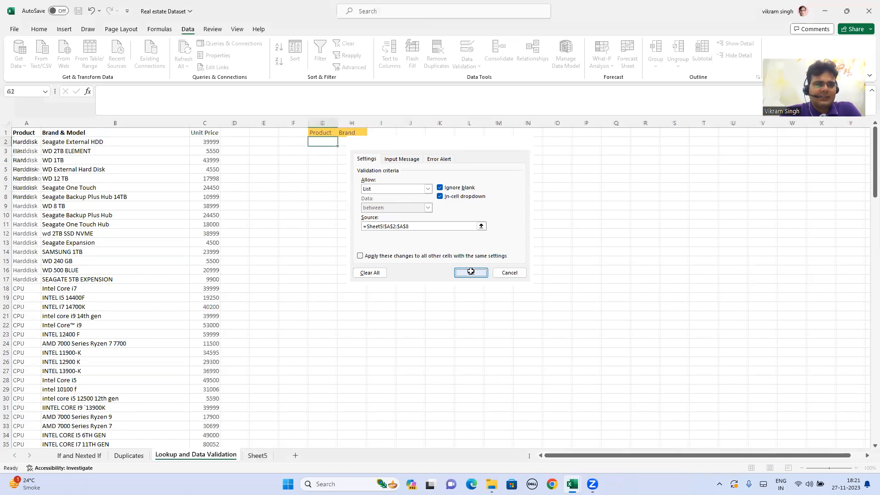
left_click(342, 142)
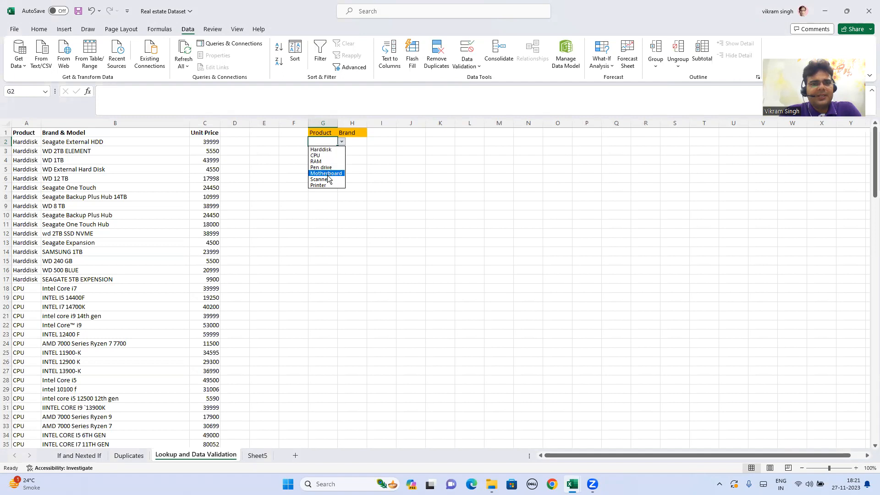
left_click(379, 184)
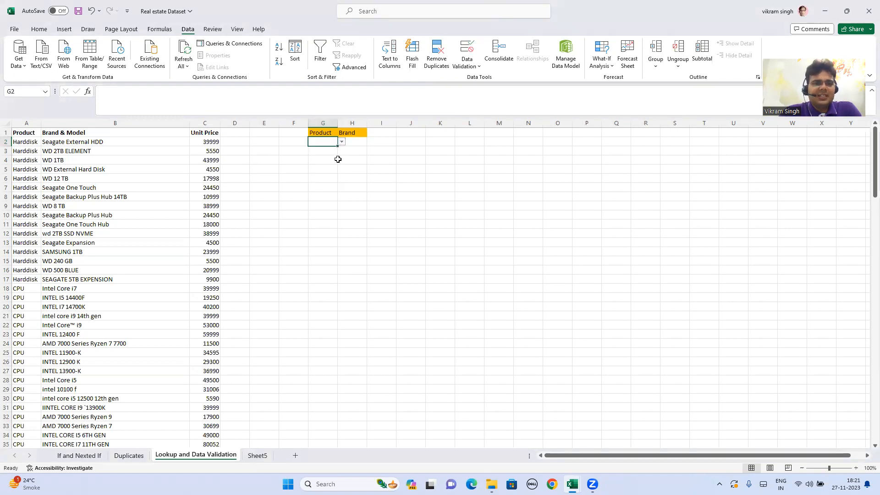
- Set the data validation of cell H2 under Brand to allow a list
left_click(361, 142)
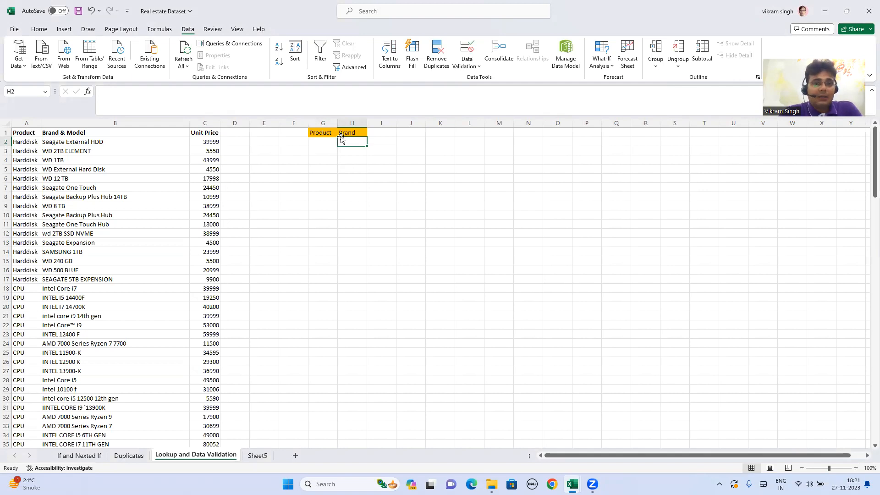
left_click(318, 140)
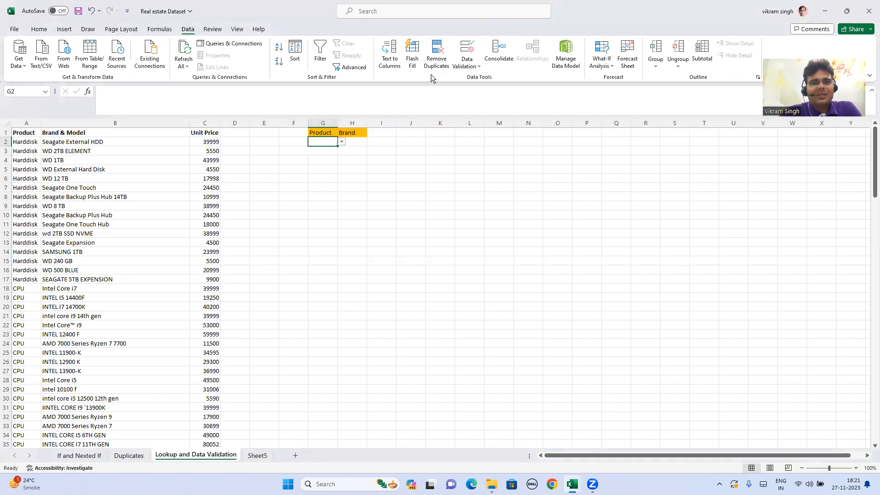
left_click(361, 142)
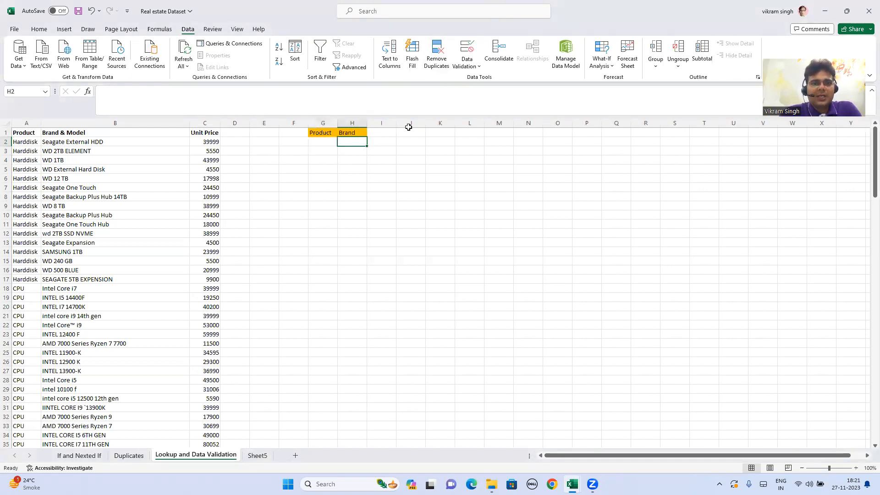
left_click(470, 59)
left_click(488, 79)
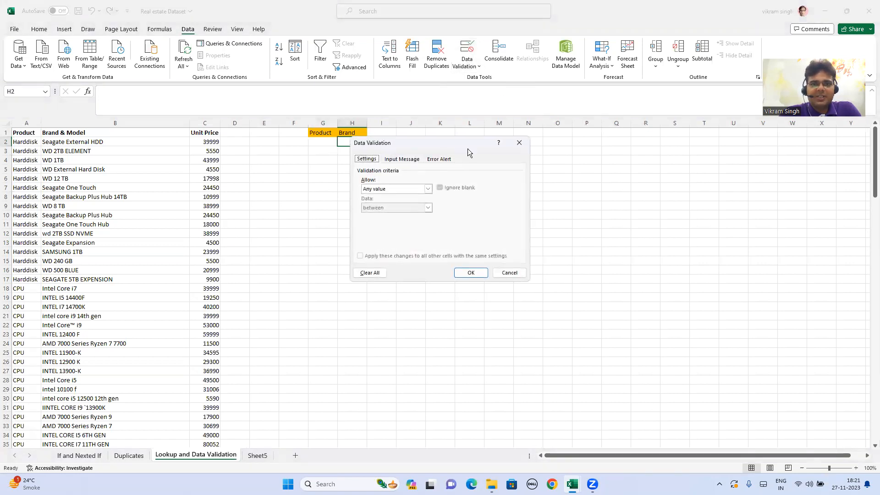
left_click(413, 188)
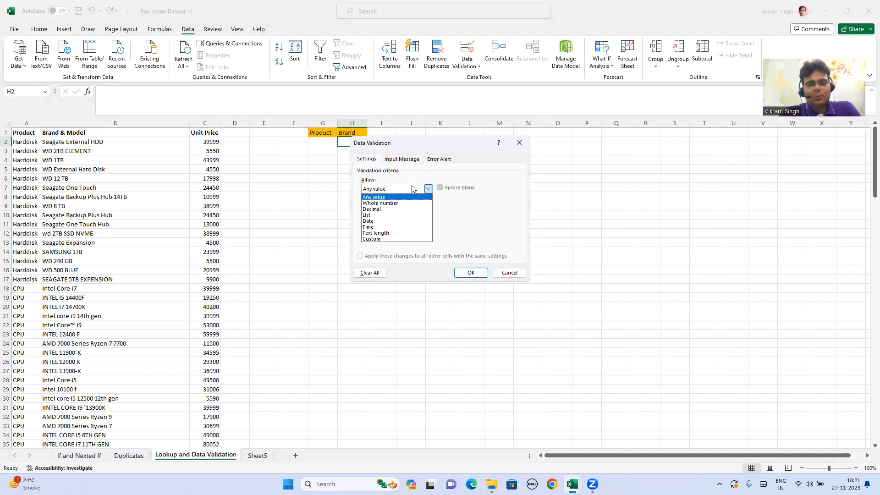
left_click(382, 215)
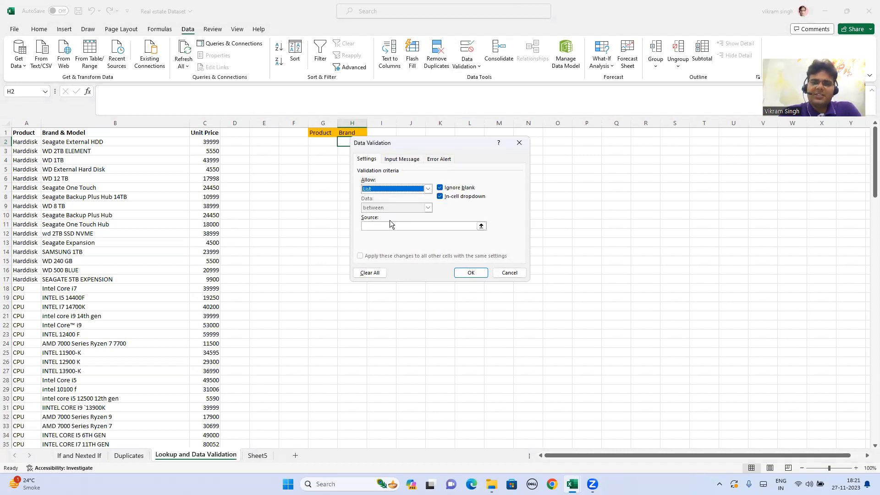
- Use the Brand & Model entries in Sheet5 cells B2:B155 as the list source for H2 and apply the validation
left_click(390, 226)
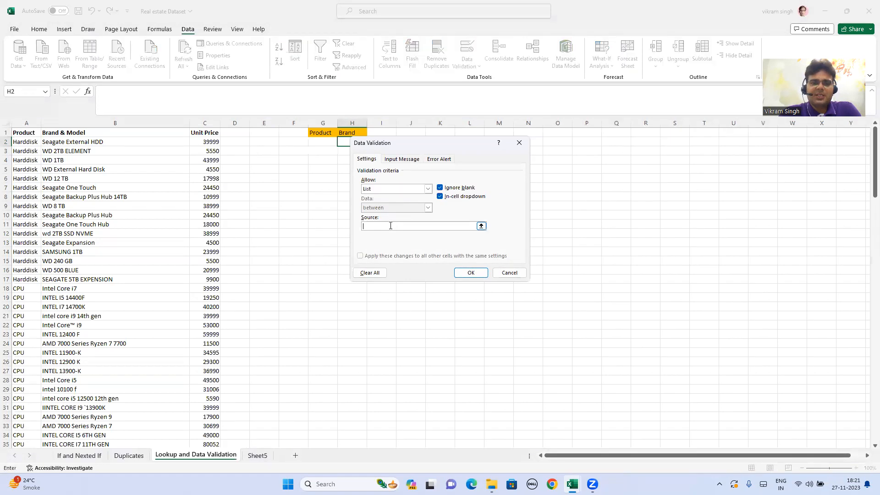
left_click(481, 227)
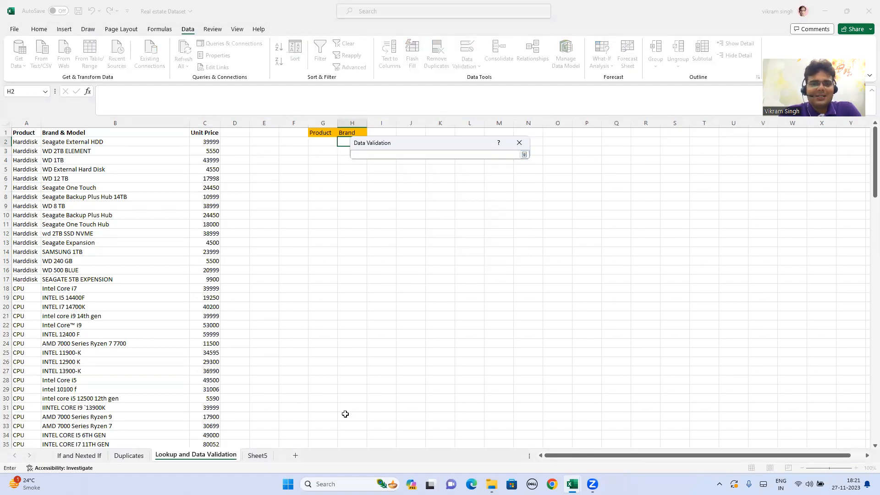
left_click(258, 456)
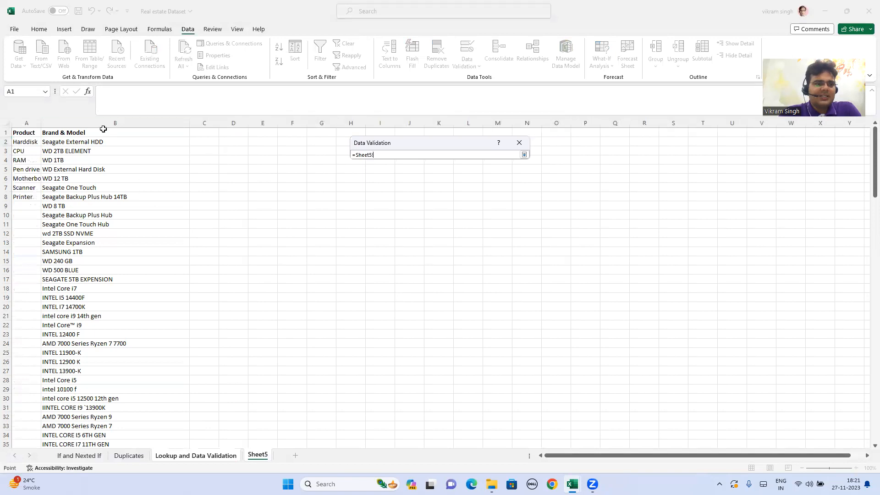
left_click(103, 123)
left_click(98, 132)
left_click(109, 142)
key("ctrl+shift+Down")
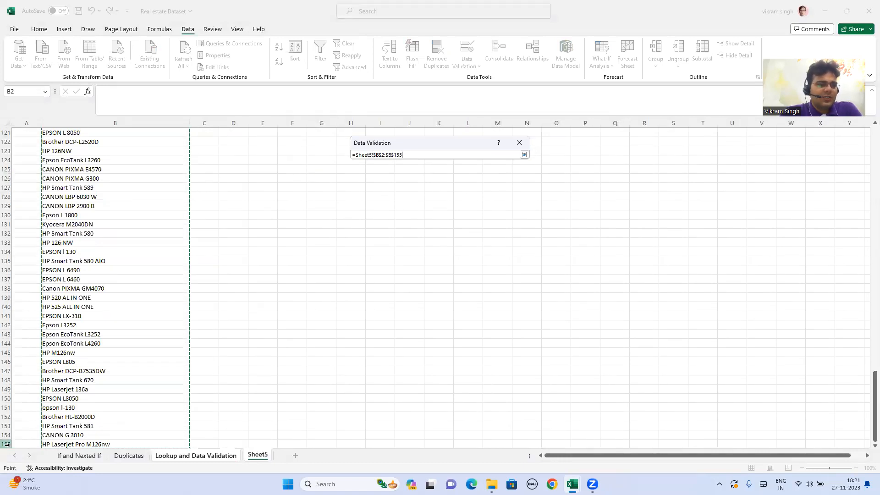
left_click(524, 155)
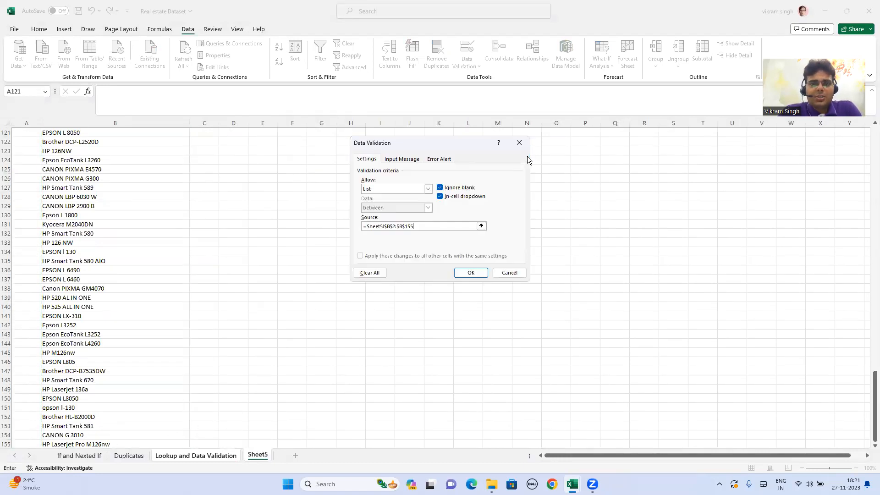
left_click(471, 273)
- Choose WD 2TB ELEMENT from the Brand drop-down list in cell H2
left_click(371, 142)
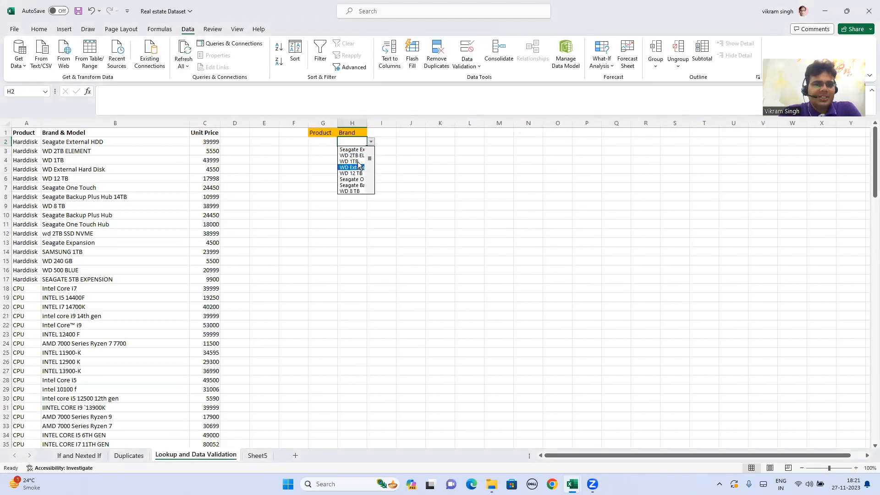
left_click(352, 156)
left_click(411, 169)
- Widen the Brand column H to give long model names room, undoing the trial auto-fit of its width
left_click_drag(367, 123, 433, 132)
left_click(379, 141)
left_click(316, 142)
left_click(423, 142)
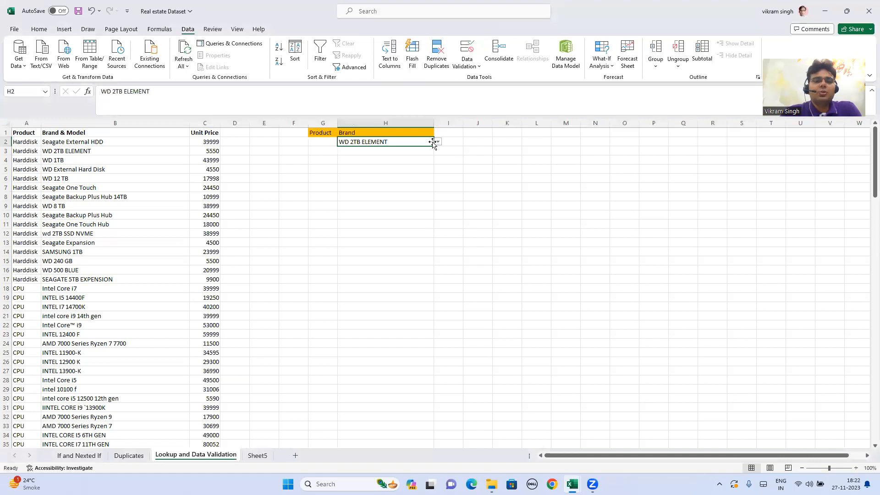
double_click(434, 123)
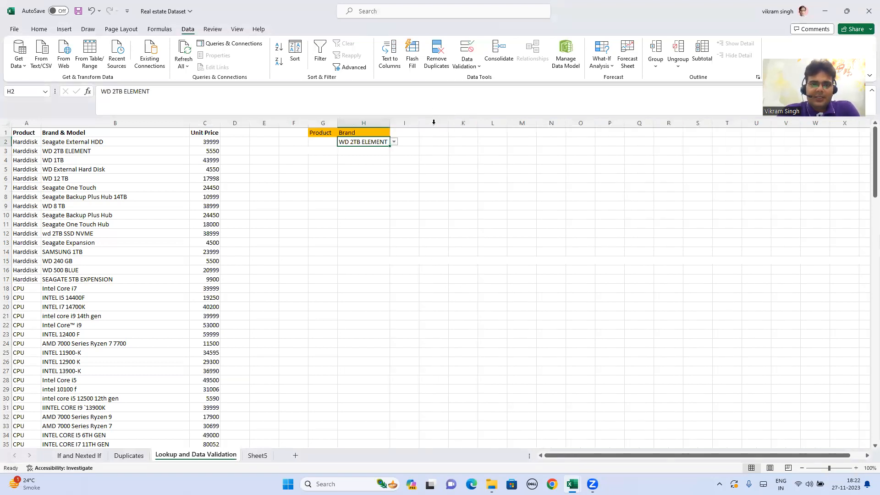
key("ctrl+z")
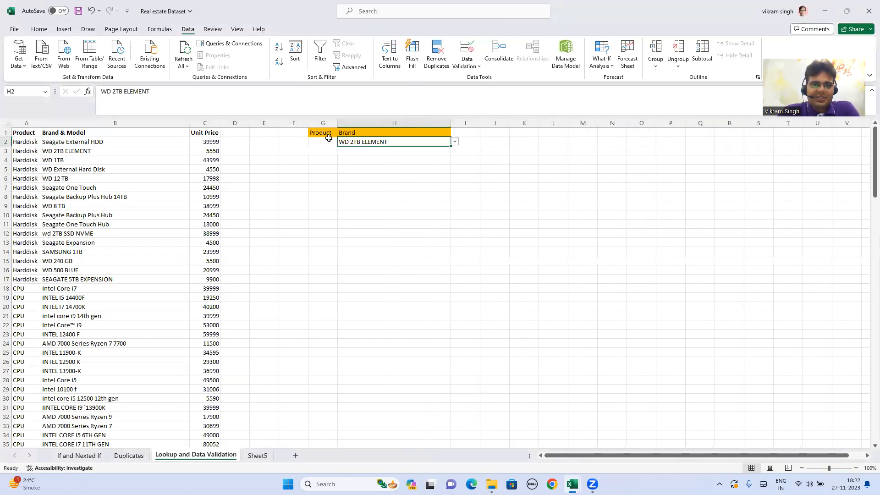
left_click(328, 144)
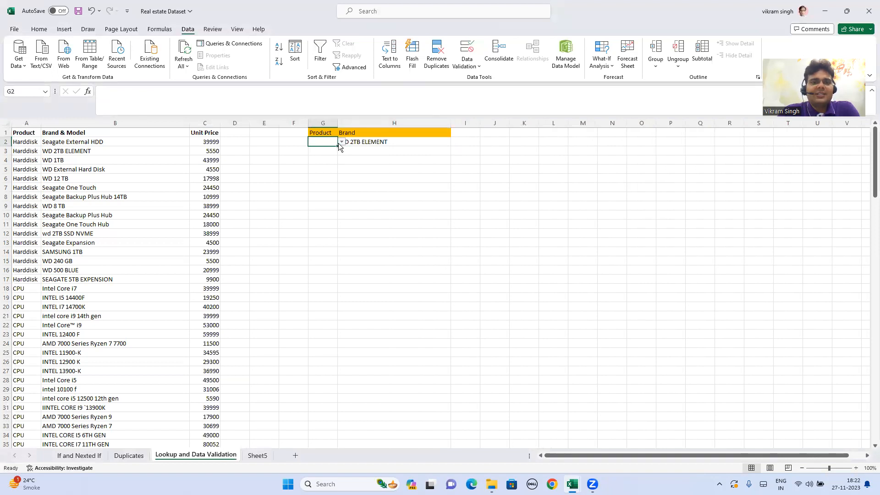
- Choose RAM from the Product drop-down list in cell G2
left_click(341, 142)
left_click(332, 162)
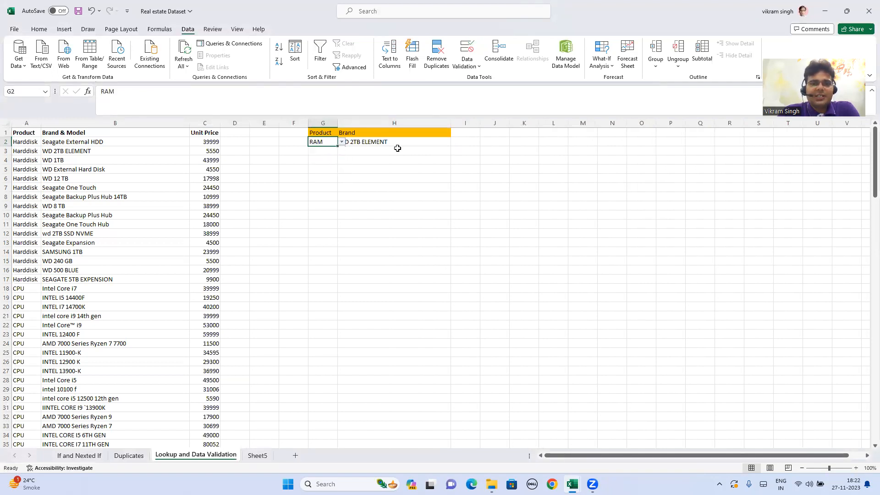
left_click(404, 143)
left_click(321, 142)
left_click(376, 143)
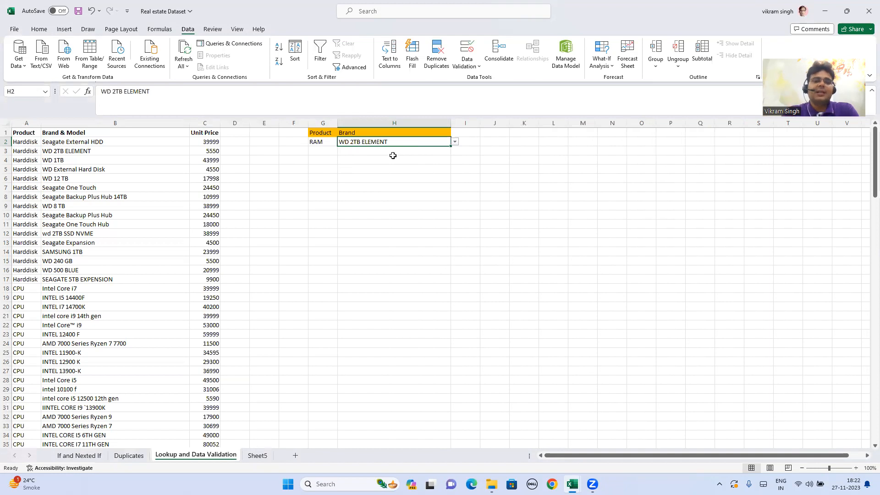
left_click(466, 139)
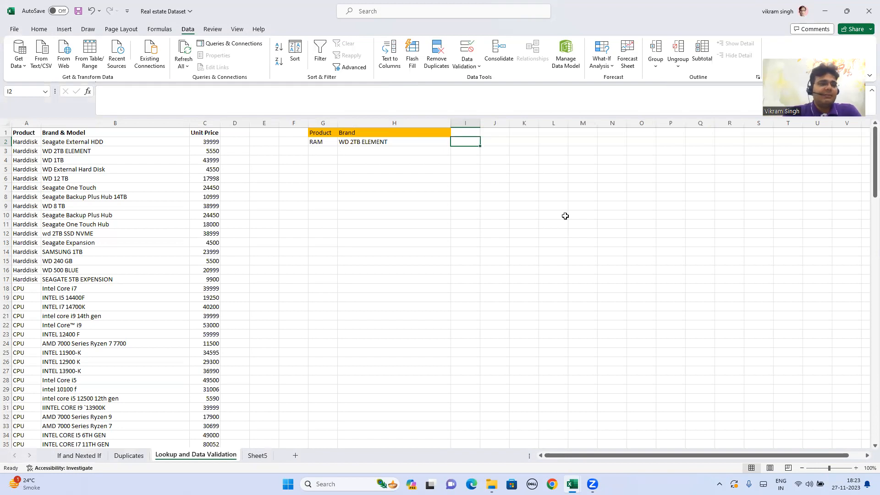
left_click(72, 121)
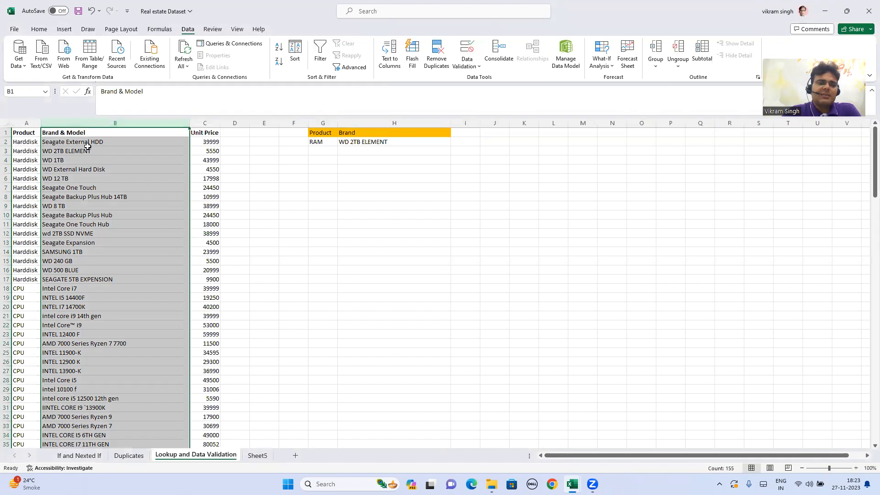
left_click(204, 140)
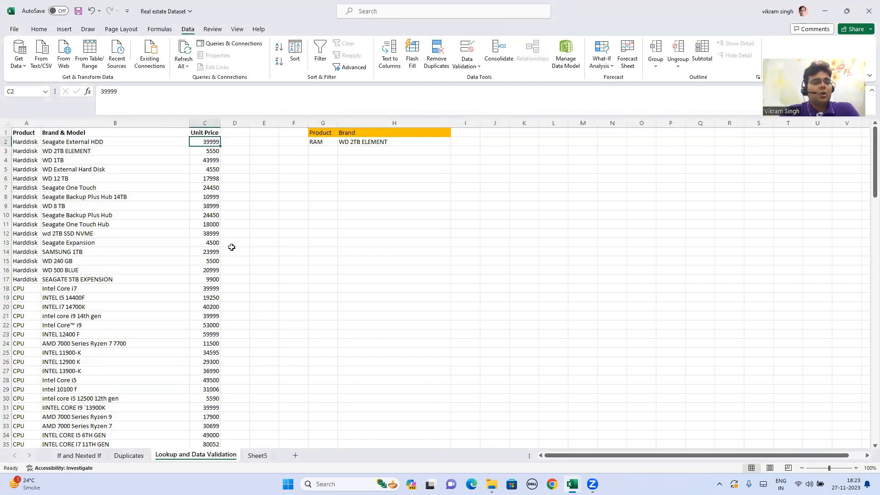
left_click(84, 140)
left_click(101, 177)
left_click(118, 241)
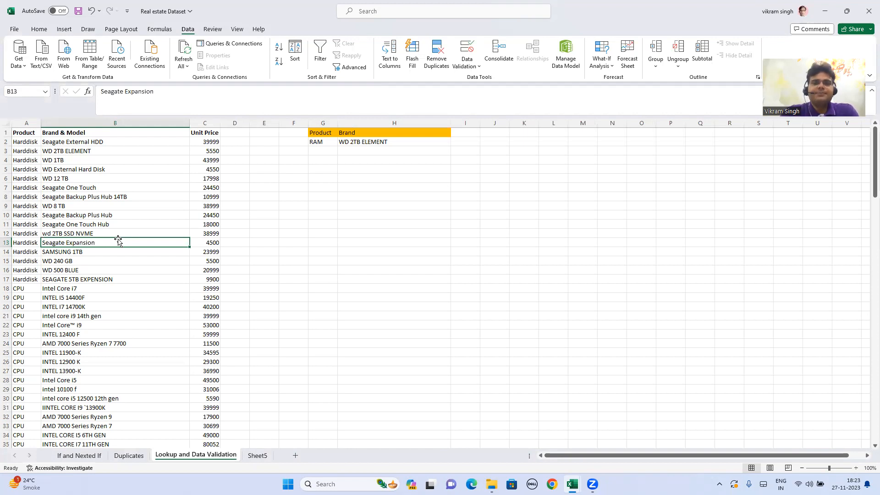
left_click(462, 142)
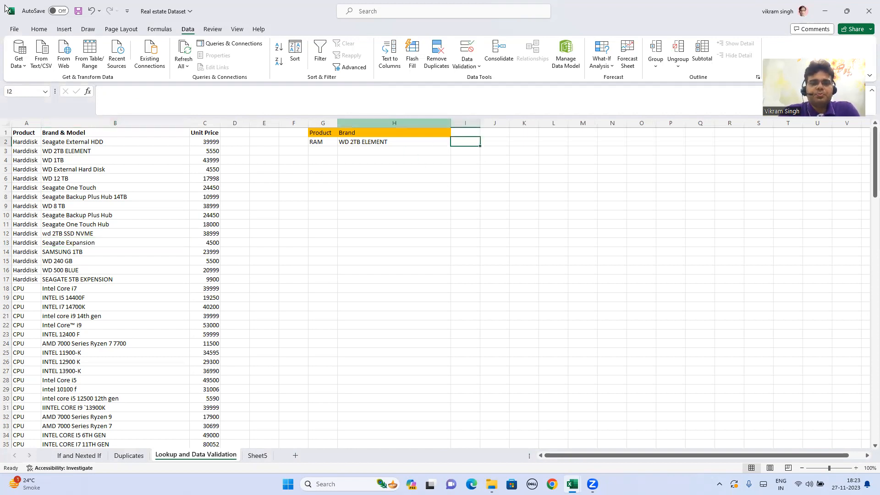
type("=")
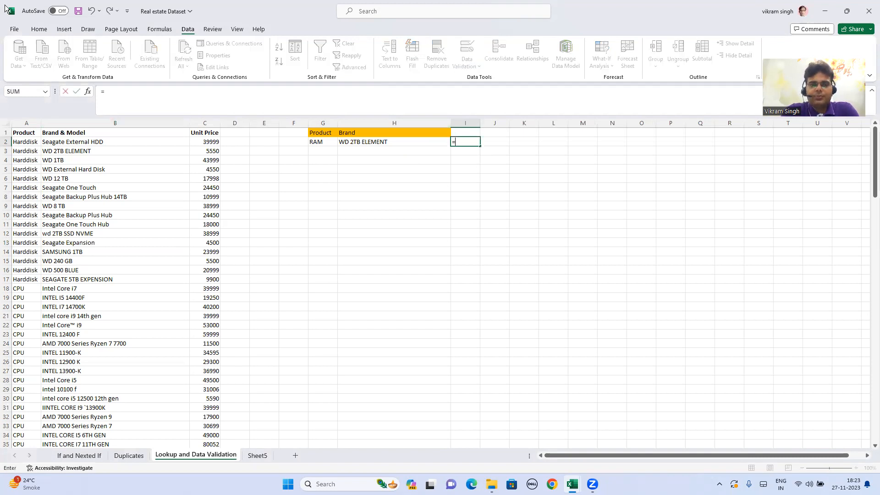
type("vl")
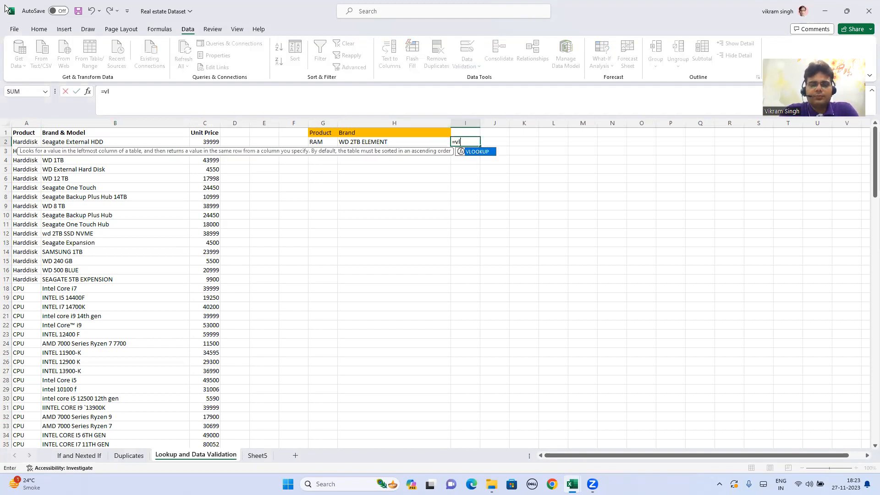
key("Tab")
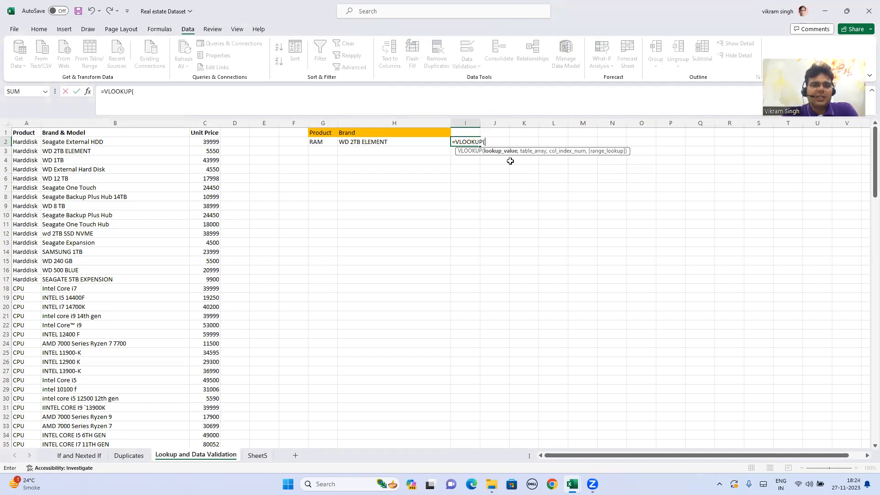
left_click(330, 142)
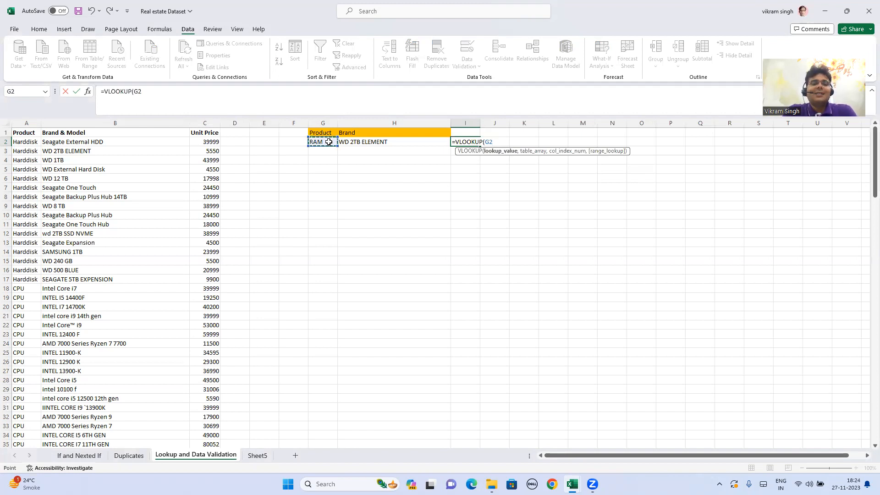
type(",")
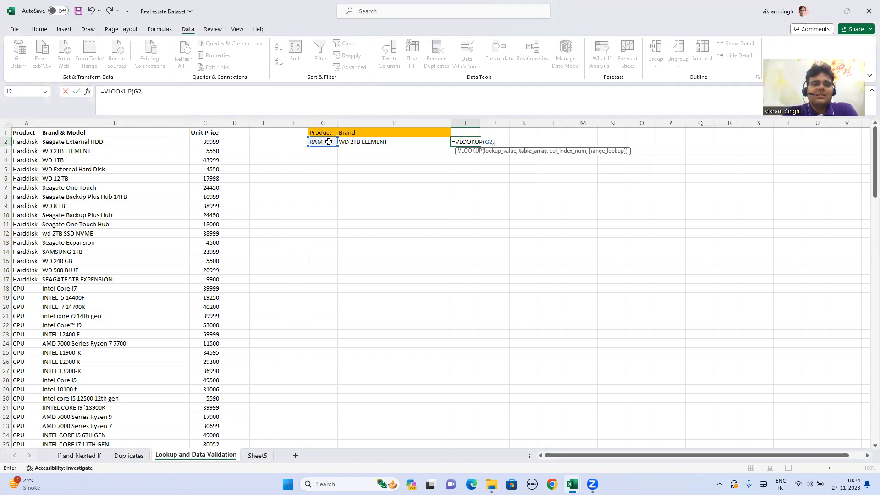
left_click_drag(20, 133, 202, 374)
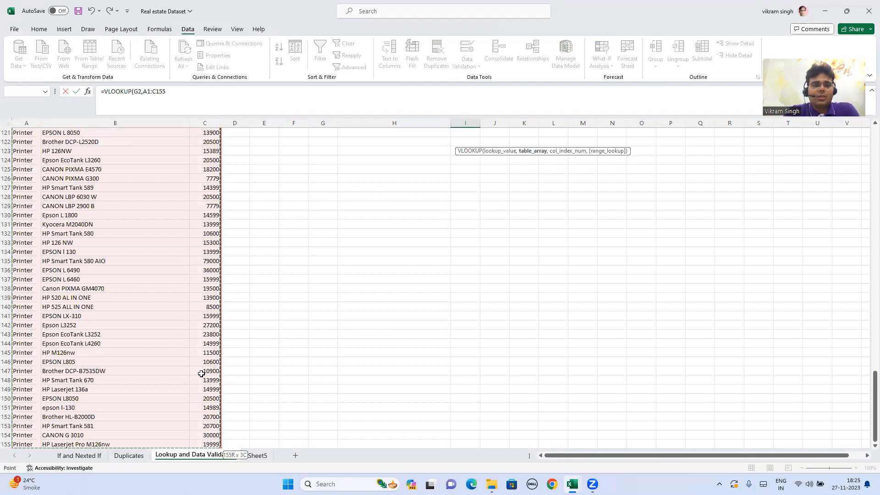
type(",")
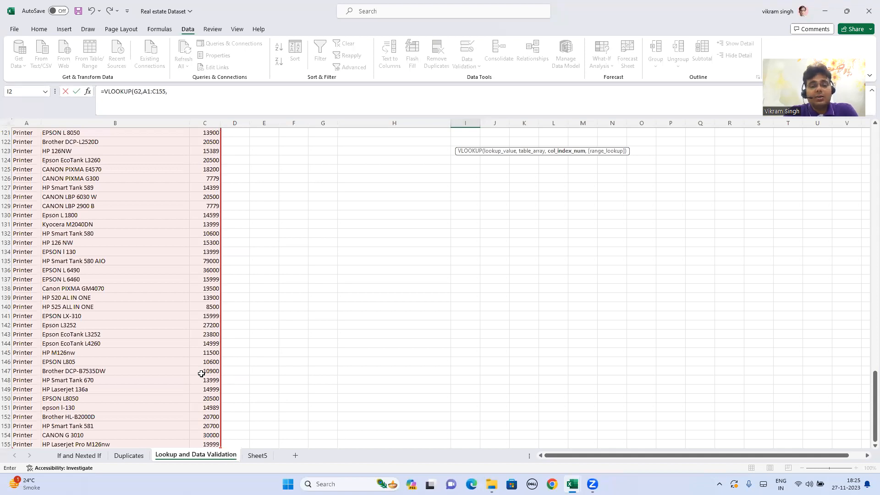
key("BackSpace")
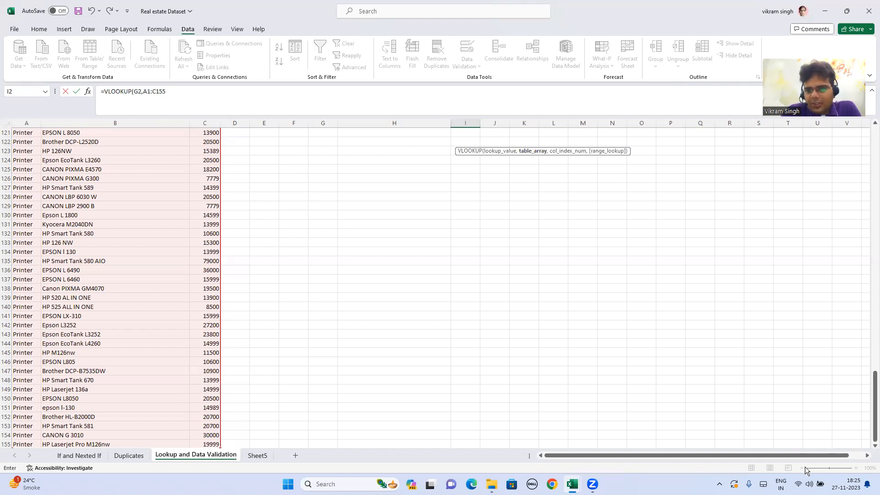
key("Escape")
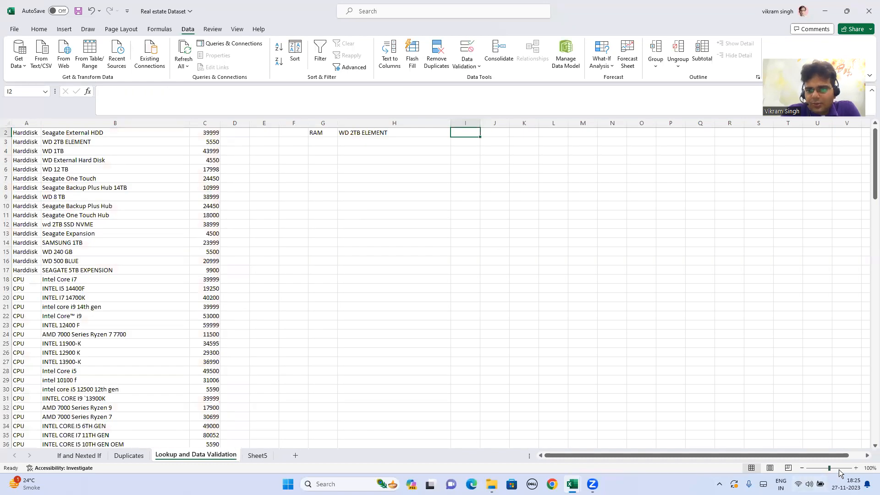
- Insert a blank column in front of the Product column of the data table
left_click(855, 468)
left_click(856, 468)
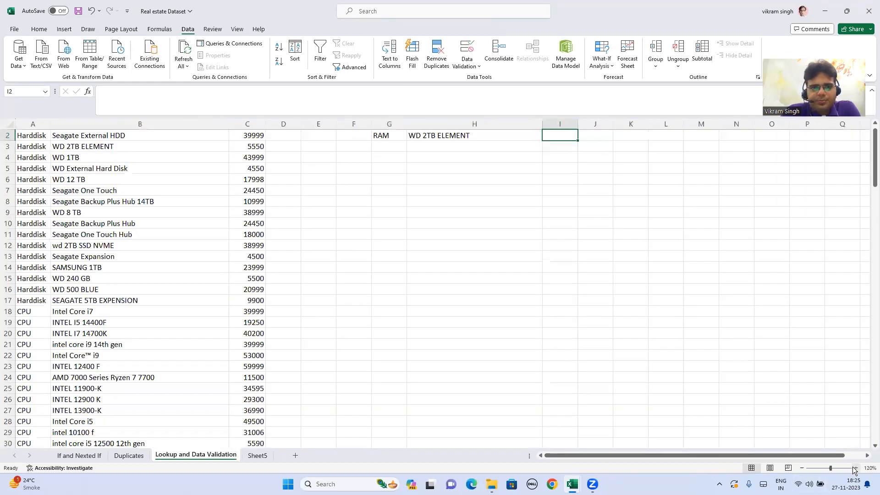
left_click(854, 468)
scroll(530, 294, "up", 1)
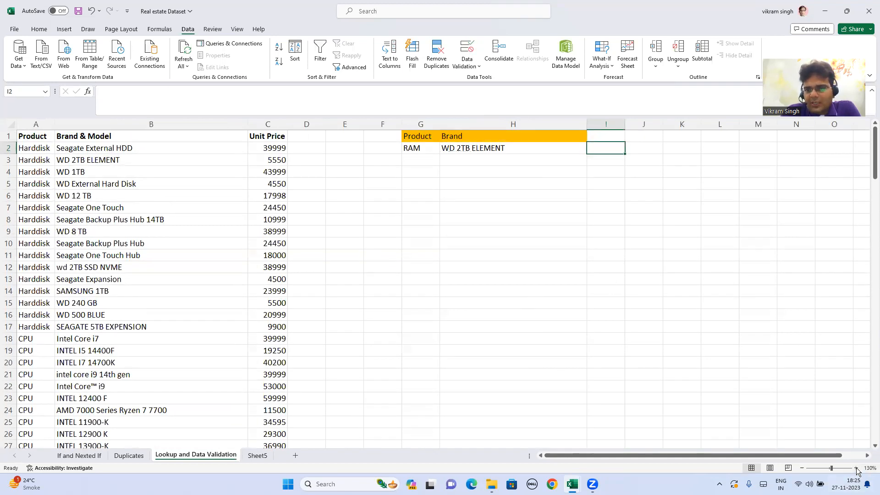
left_click(856, 468)
scroll(584, 304, "up", 1)
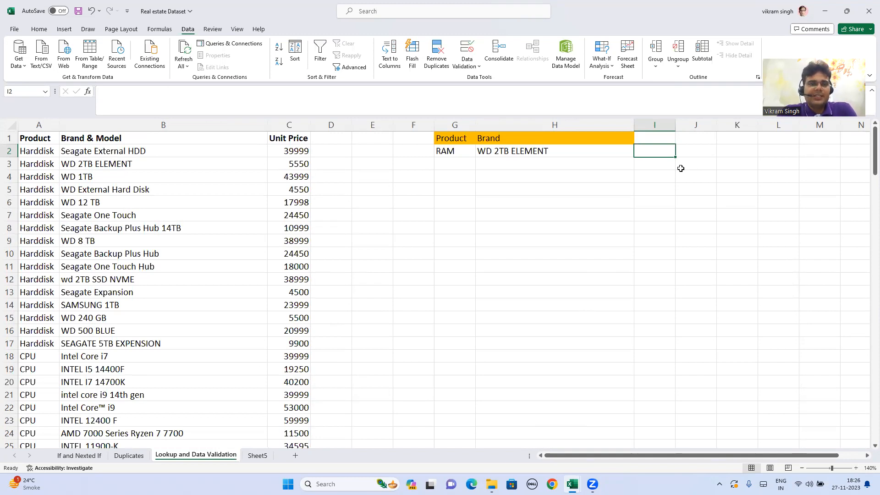
key("Left")
key("Left")
key("Left")
key("Left")
key("Left")
key("Left")
key("Left")
key("Left")
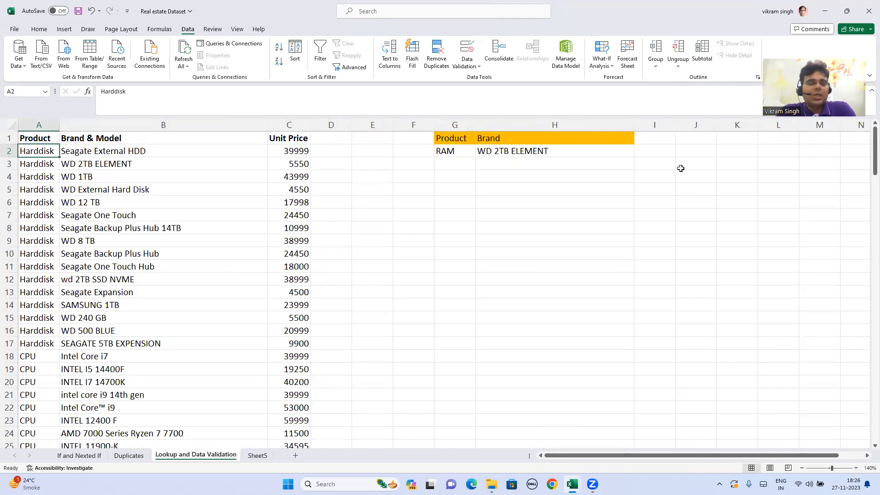
key("ctrl+space")
key("ctrl+shift+equal")
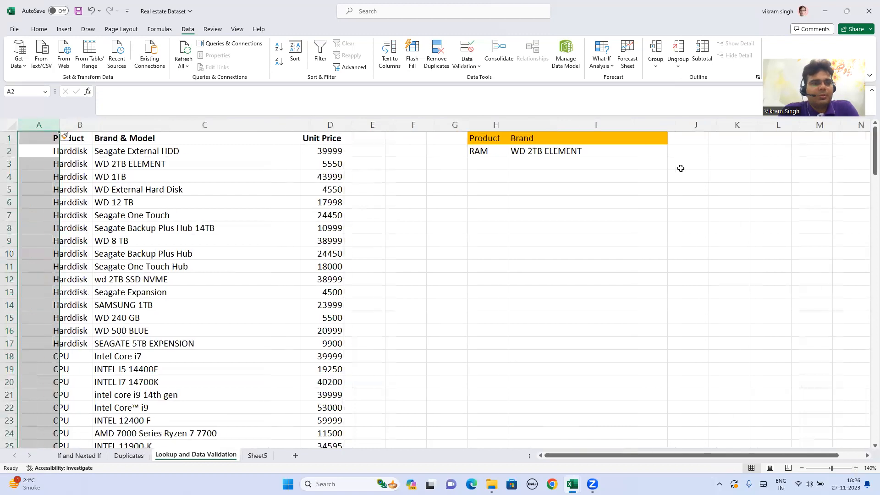
- Enter the header UniqueColumn in cell A1 of the new blank column
key("Up")
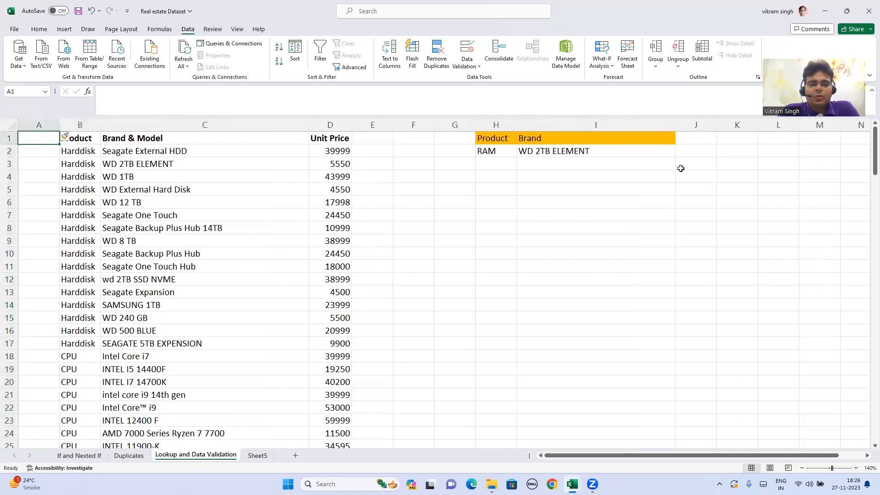
type("Uni")
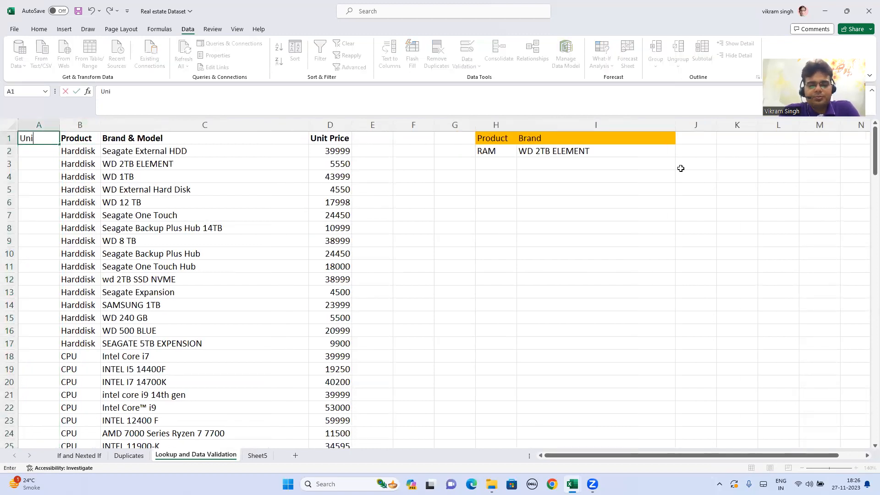
type("q")
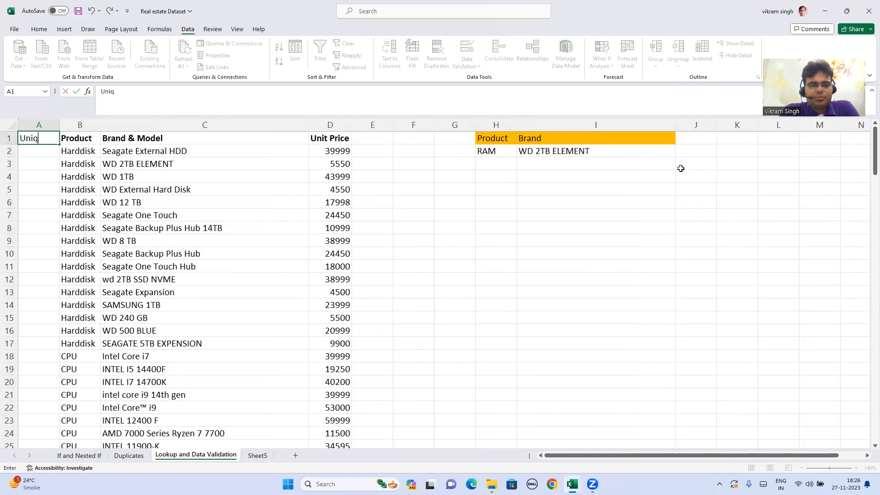
type("e")
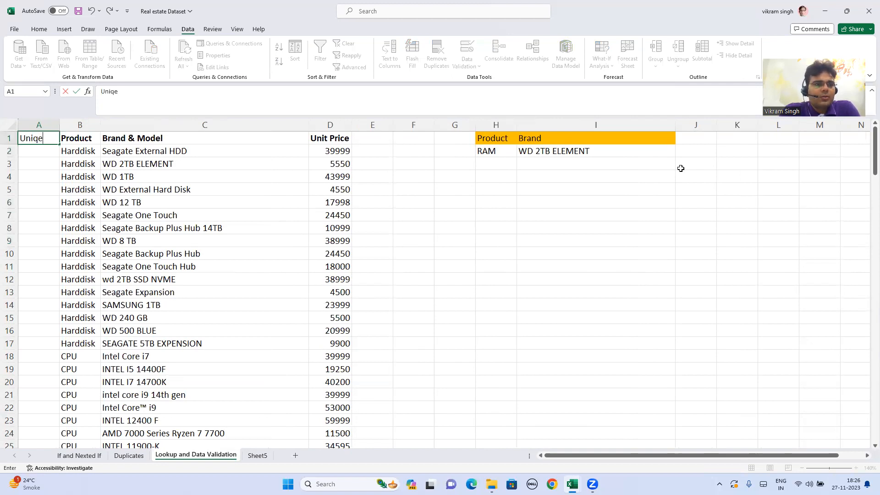
key("BackSpace")
type("ueCou")
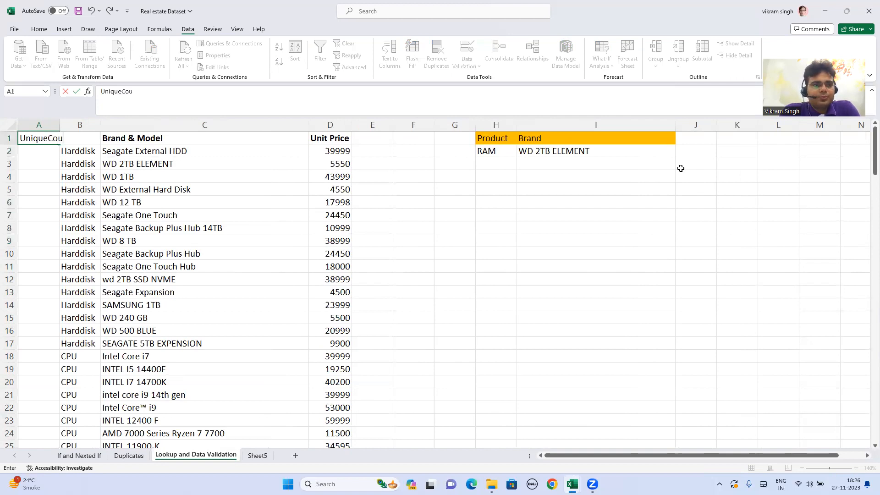
key("BackSpace")
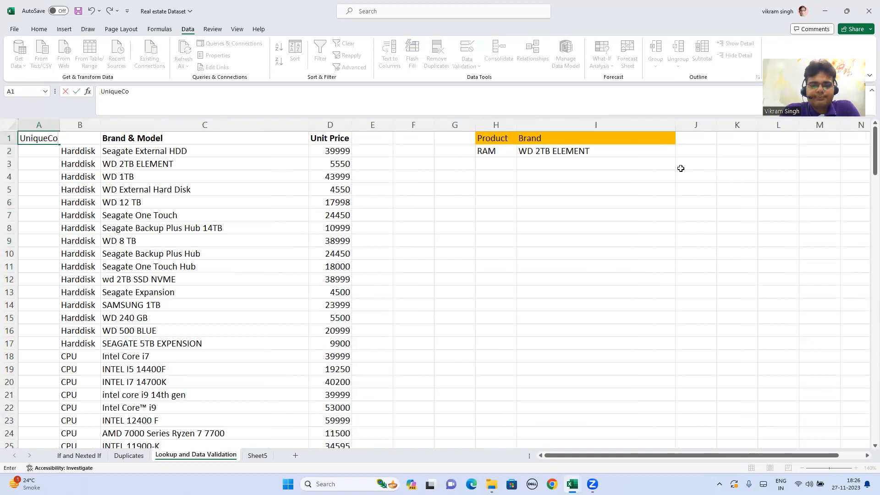
type("lumn")
key("Return")
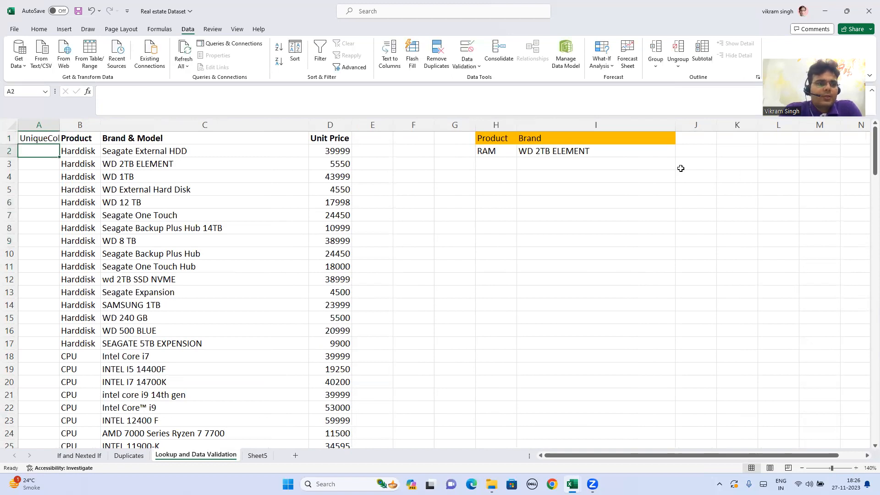
- Enter the formula =B2&C2 in cell A2 to join the product with its brand and model
type("=")
key("Right")
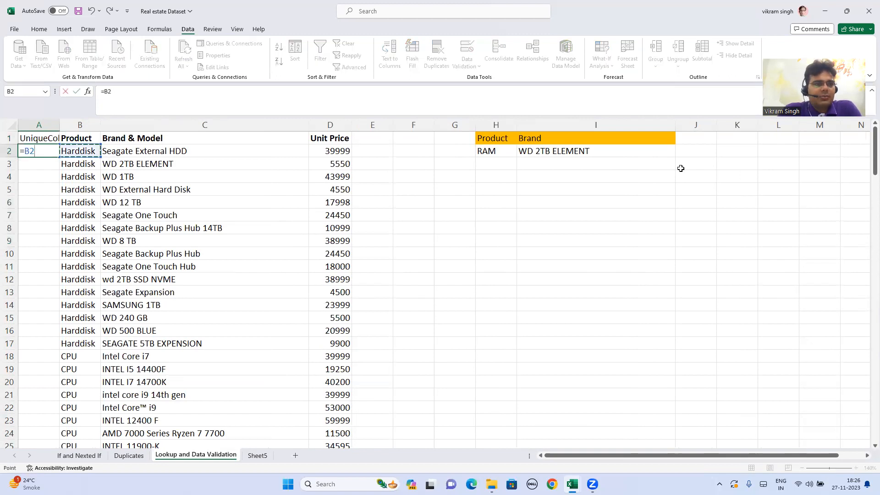
type("&")
key("Right")
key("Right")
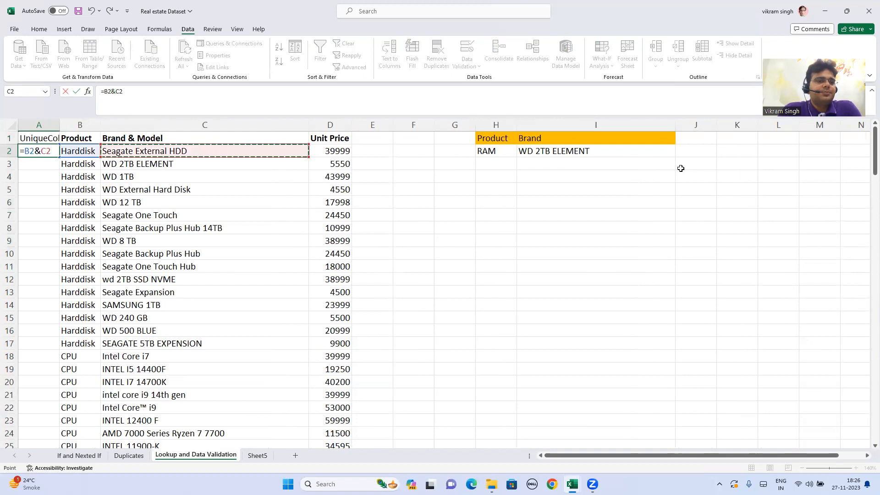
key("Return")
- Copy the joining formula from A2 down the helper column through row 155
key("Up")
key("ctrl+c")
key("Right")
key("Down")
key("ctrl+Down")
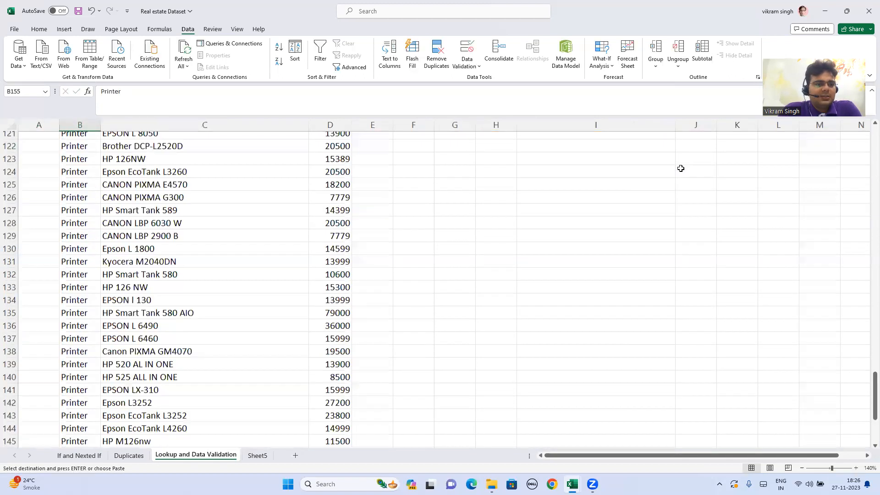
key("Left")
key("ctrl+shift+Up")
key("Return")
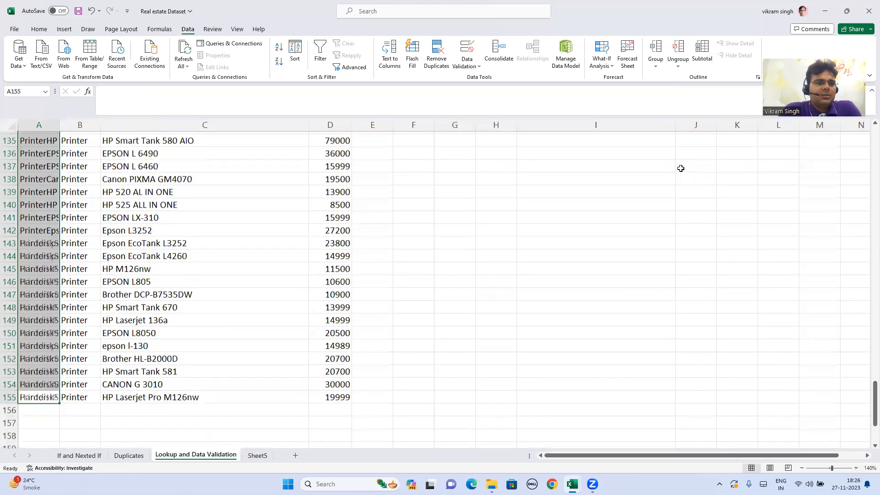
- Auto-fit the width of the UniqueColumn helper column A to its contents
key("ctrl+Up")
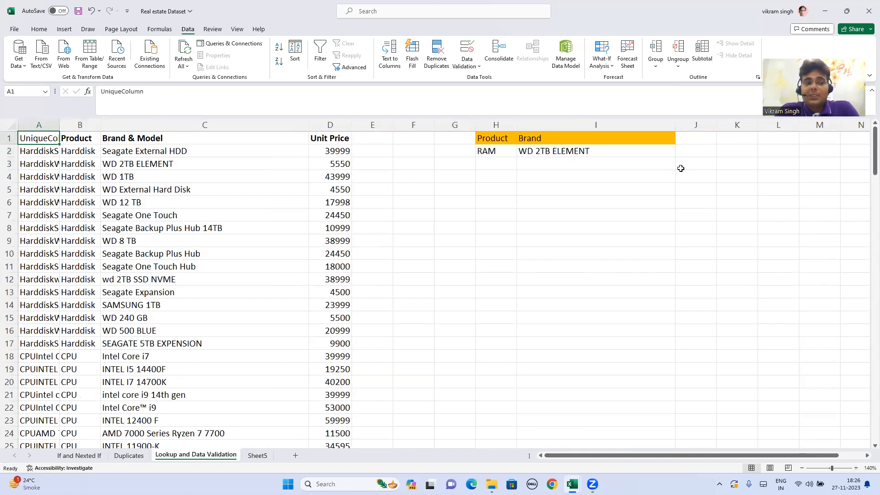
key("Down")
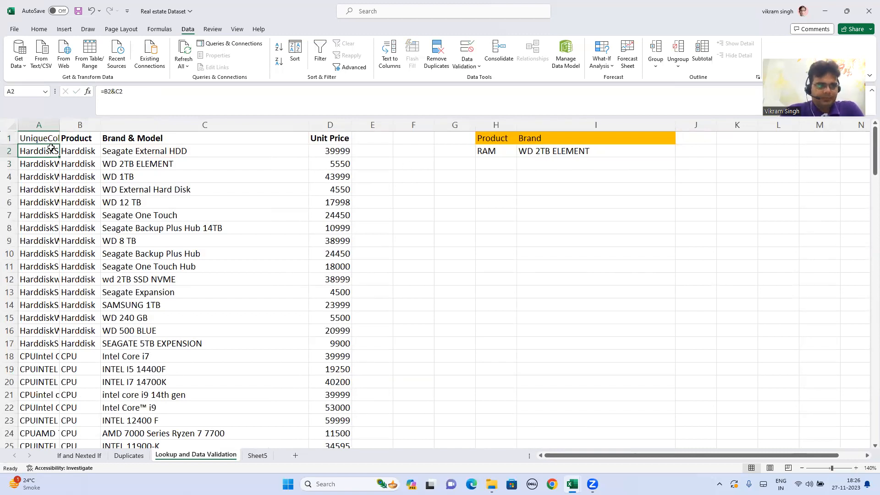
double_click(59, 125)
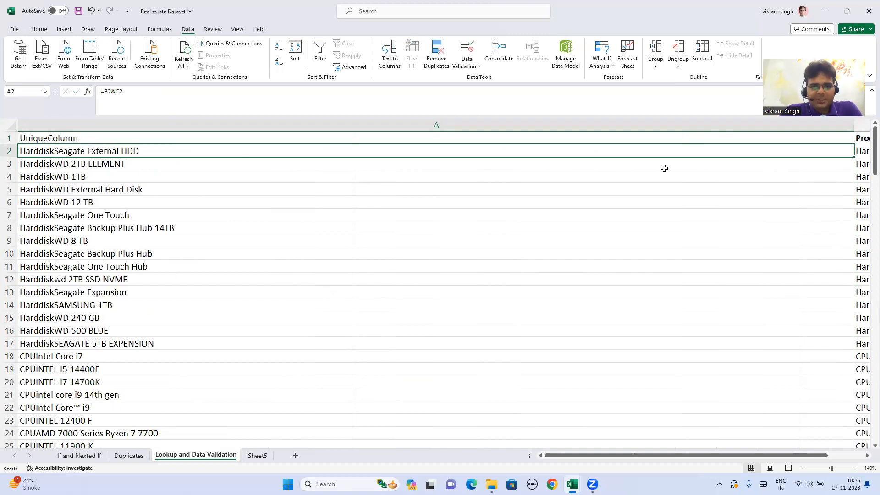
- Narrow the UniqueColumn helper column A so the product data and the lookup area fit beside it
left_click_drag(854, 127, 337, 133)
left_click_drag(208, 154, 156, 151)
left_click(163, 150)
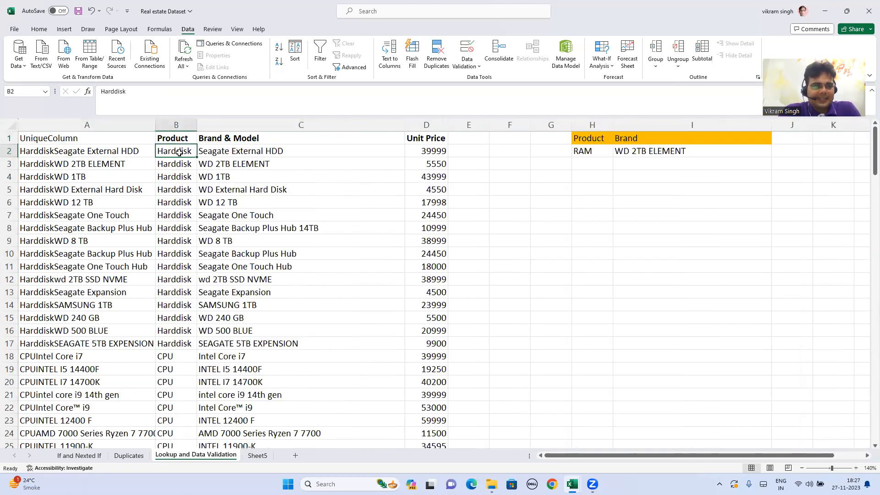
- Examine the joining formula in cell A2, including its two cell references and the & operator
left_click(85, 154)
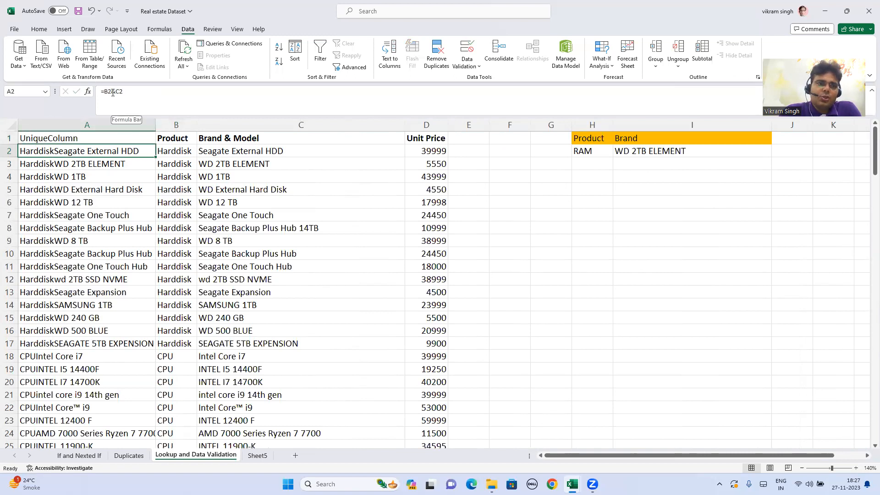
left_click(112, 92)
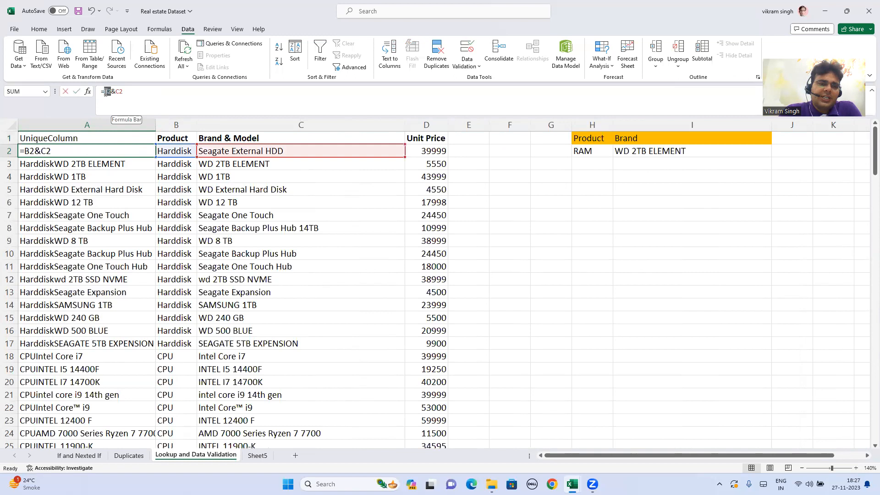
left_click_drag(107, 92, 111, 94)
left_click(129, 90)
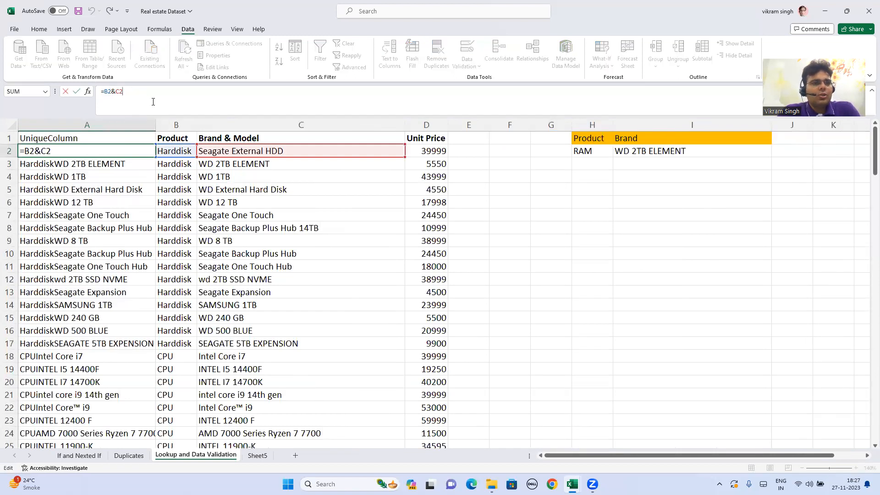
double_click(112, 92)
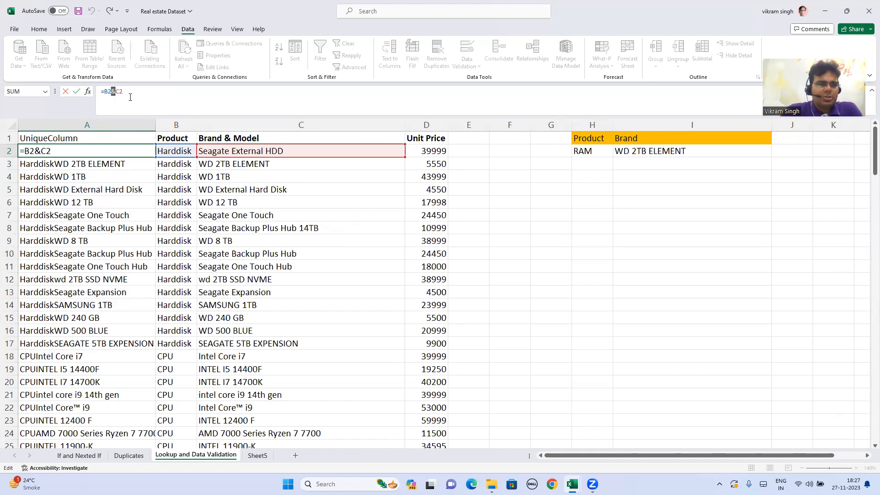
left_click(133, 92)
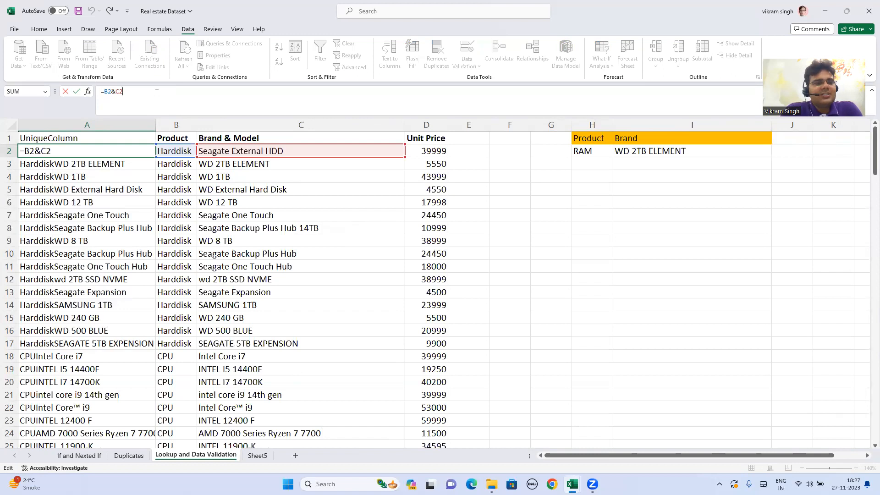
key("Return")
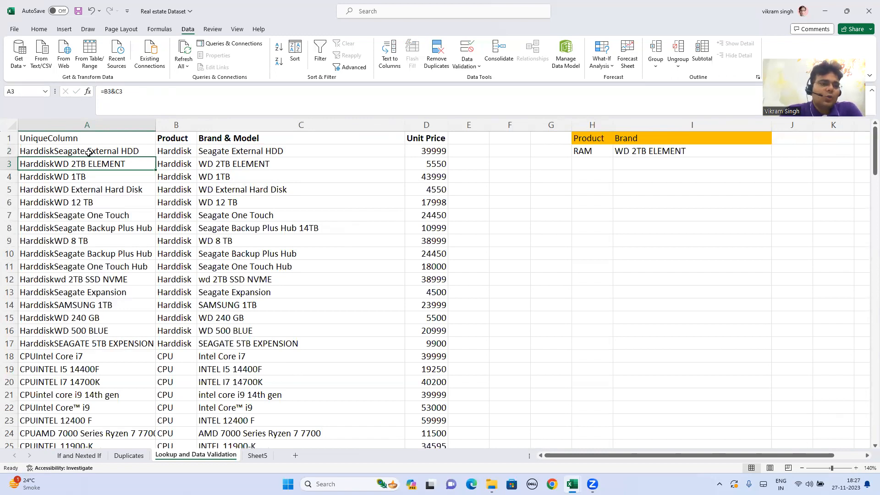
- Enter the formula =H2&I2 in cell G2 to join the selected product and brand into a lookup key
left_click(559, 151)
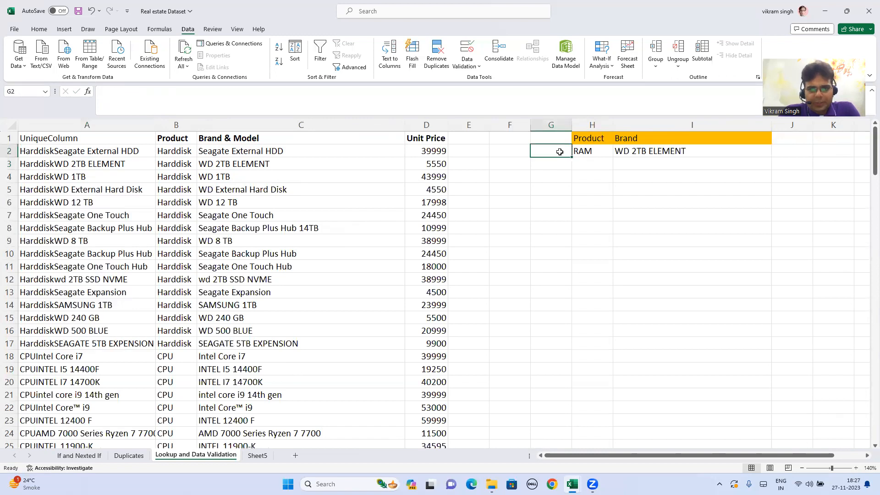
type("=")
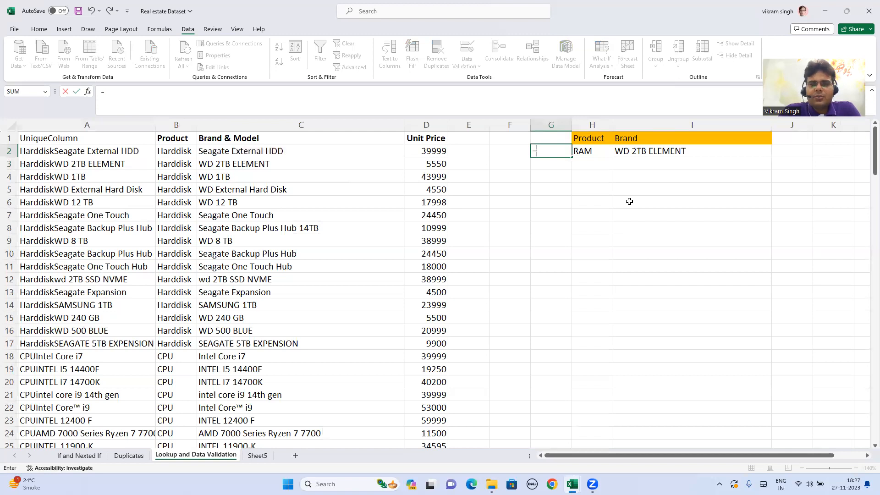
left_click(592, 151)
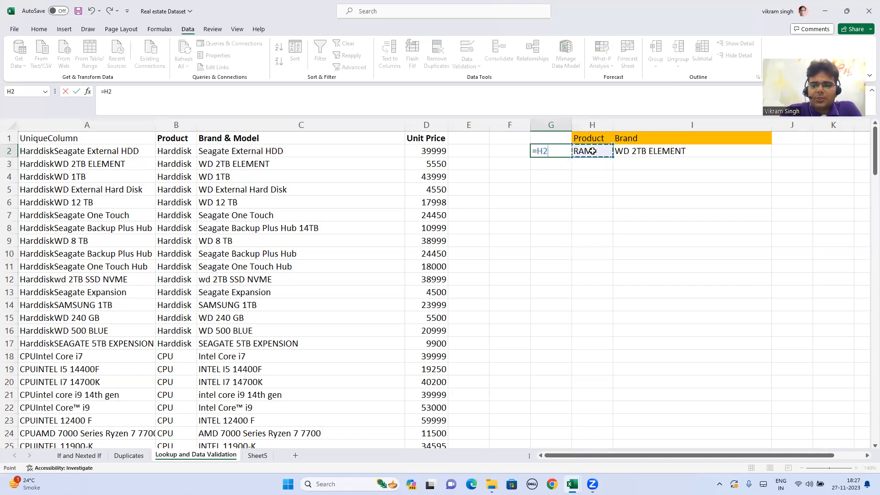
type("&")
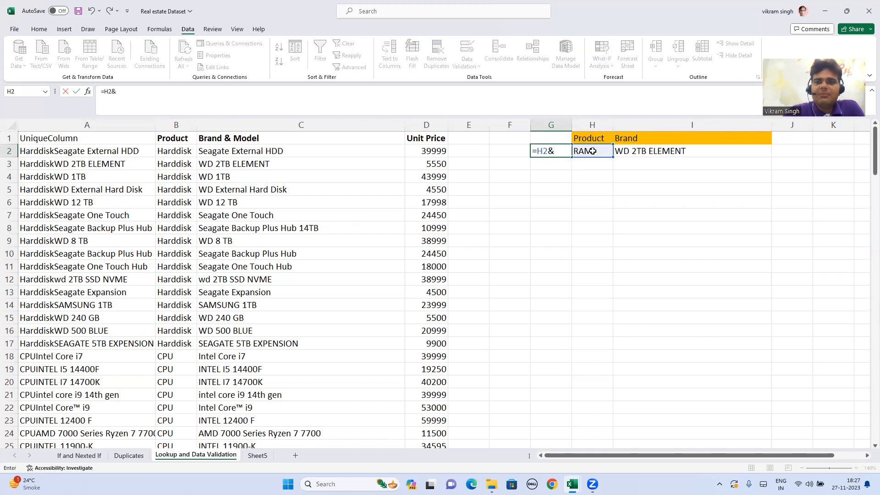
left_click(643, 148)
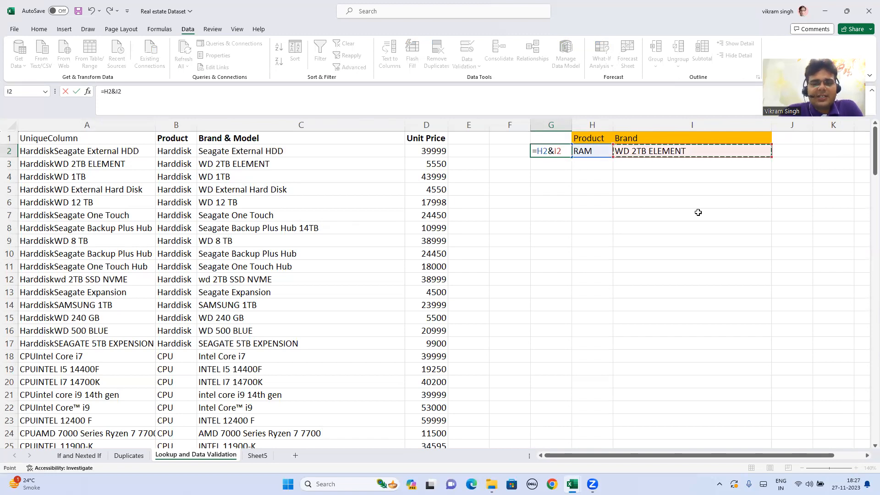
key("Return")
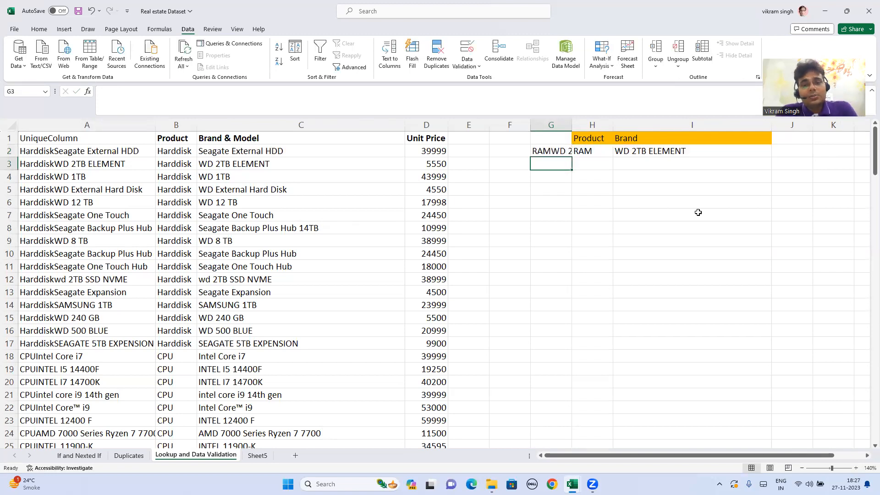
- Widen column G to fit the joined lookup key in cell G2
left_click_drag(572, 124, 621, 130)
left_click(639, 138)
left_click(587, 152)
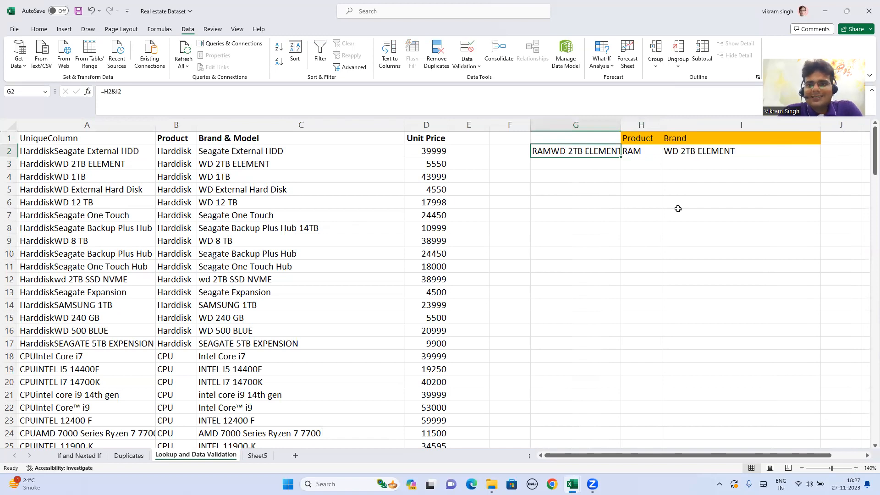
- Start a VLOOKUP formula in cell J2, beside the Brand selection
key("Right")
key("Right")
key("Right")
key("Right")
key("Left")
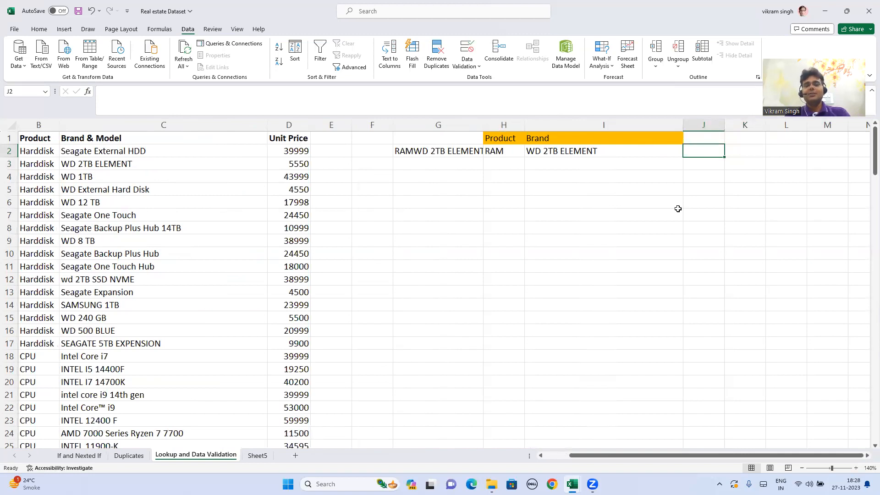
type("=")
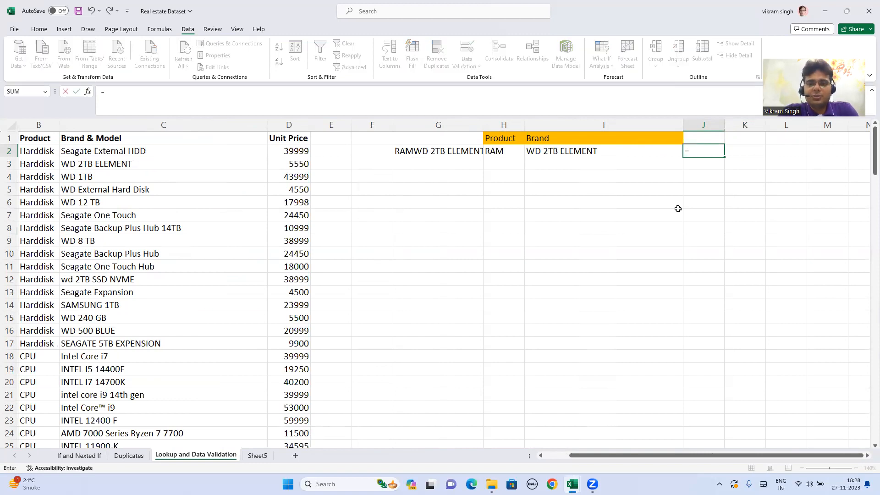
type("vl")
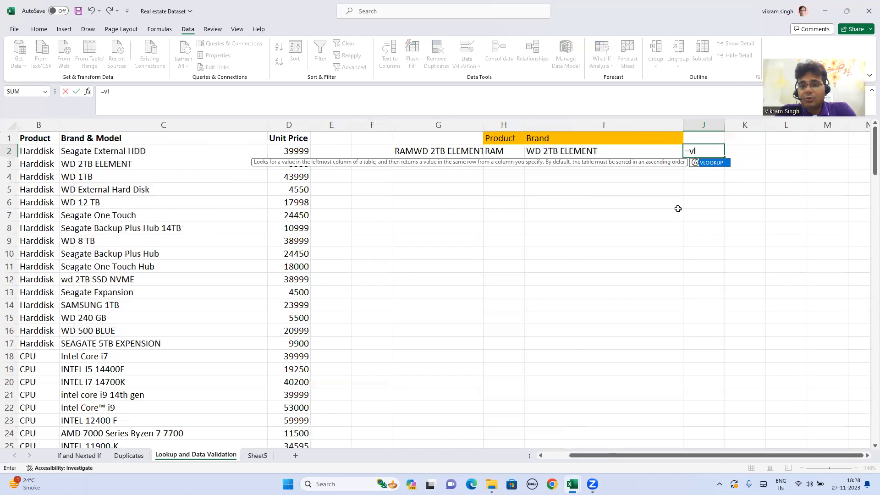
key("BackSpace")
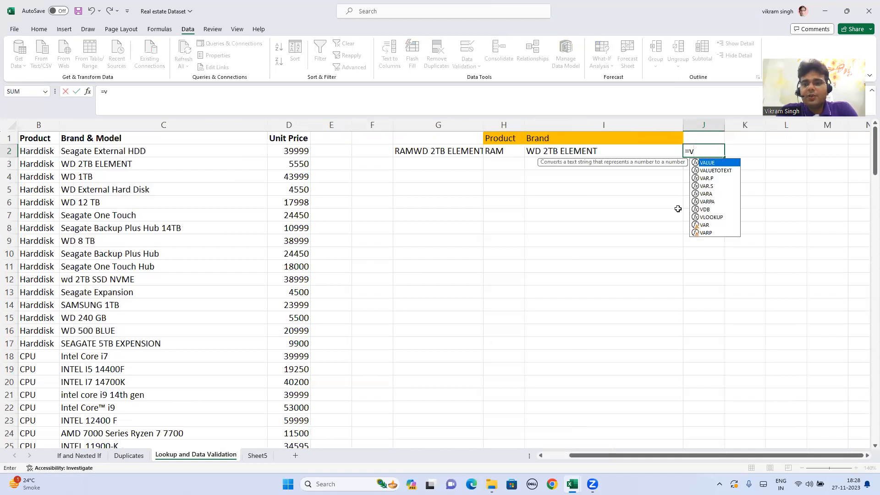
type("l")
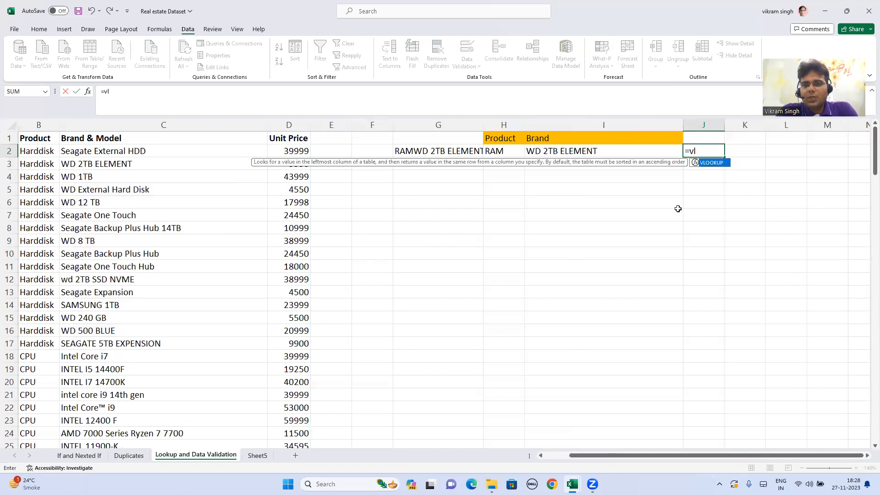
key("Tab")
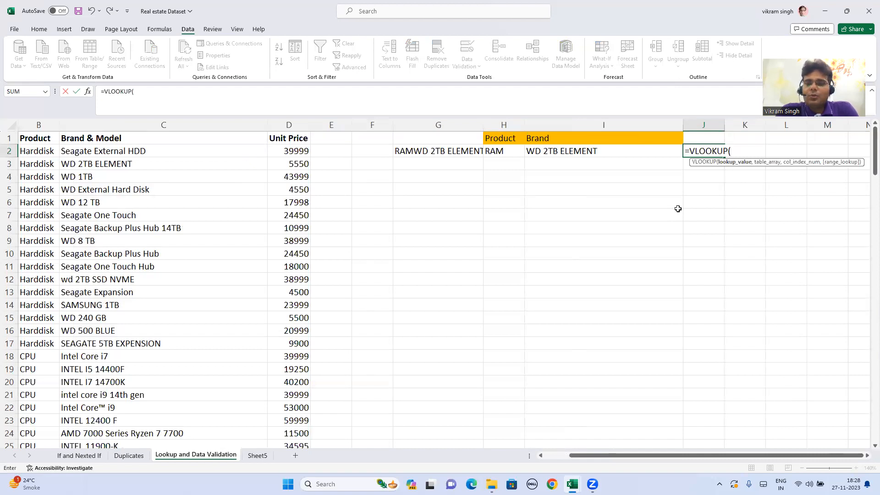
- Reinsert the VLOOKUP function in cell J2 and set G2 as its lookup value
key("BackSpace")
key("BackSpace")
key("BackSpace")
key("BackSpace")
key("BackSpace")
key("BackSpace")
key("BackSpace")
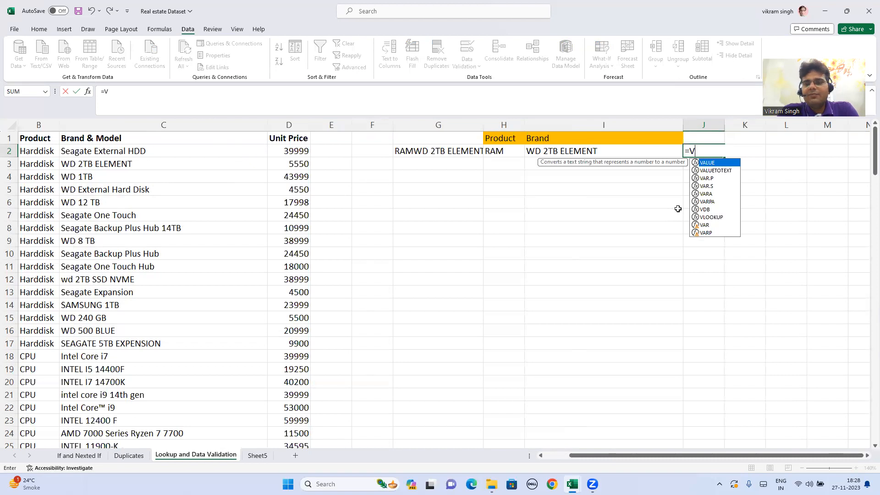
type("l")
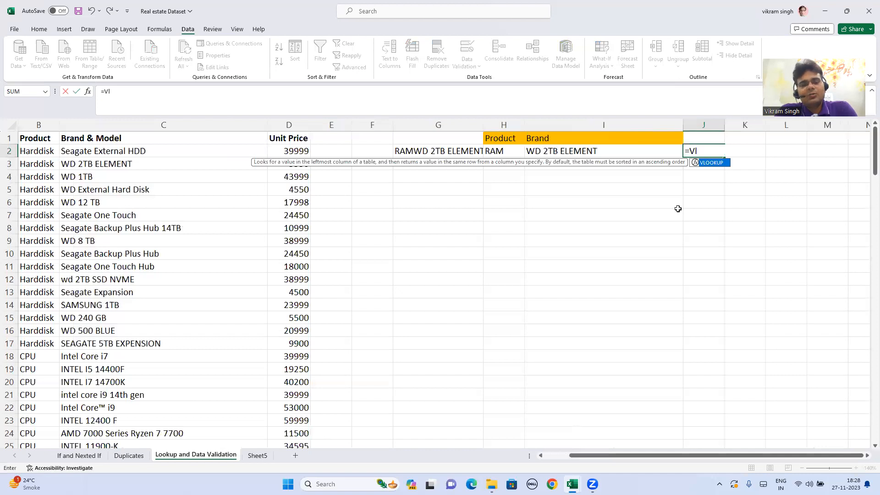
key("Tab")
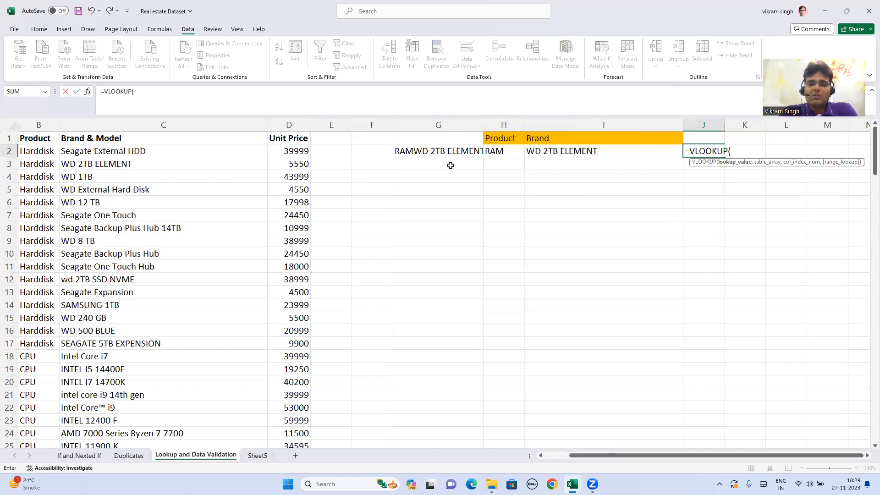
left_click(448, 152)
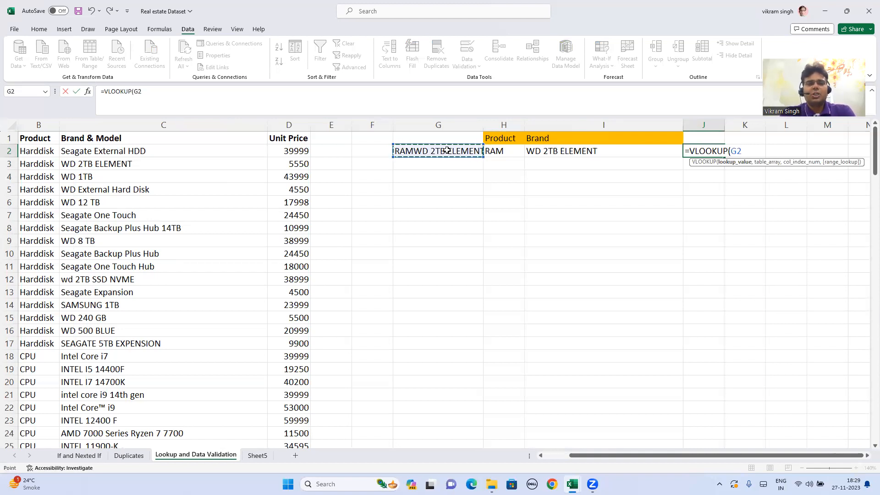
type(",")
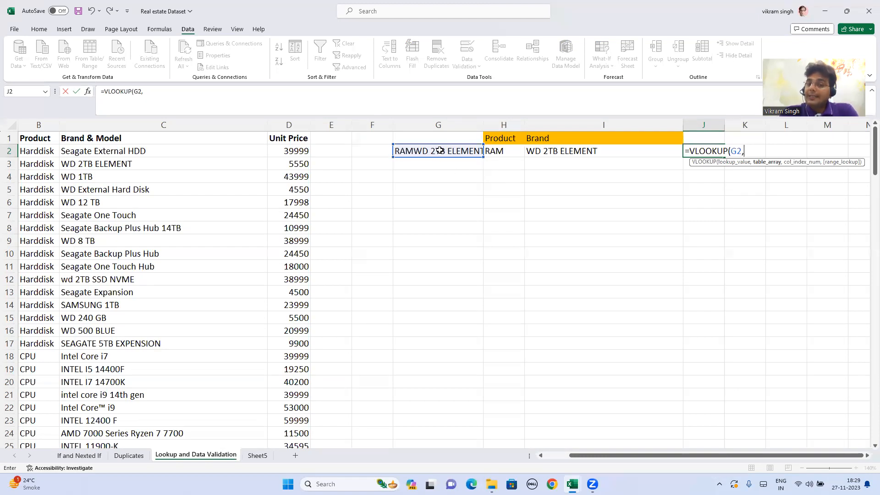
- Set the VLOOKUP table array to the full data range A1:D155, starting at the UniqueColumn header
left_click(41, 140)
key("Left")
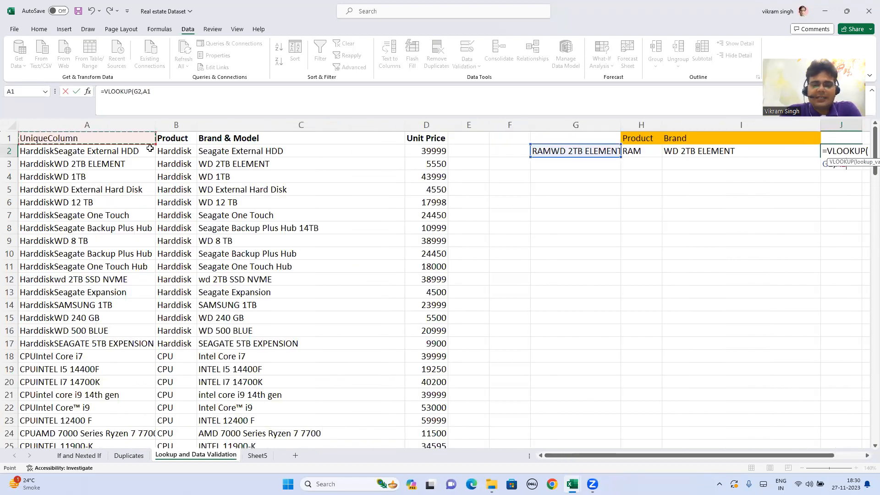
key("ctrl+shift+Right")
key("ctrl+shift+Down")
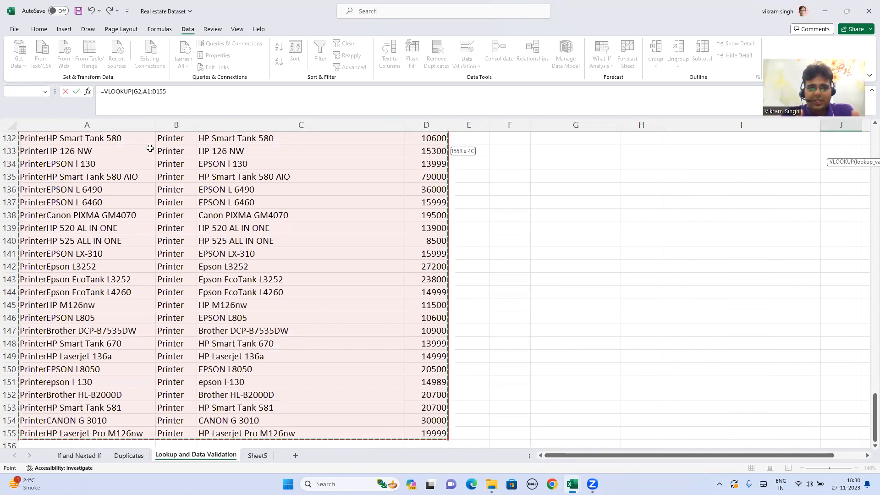
- Lock the VLOOKUP table array with absolute references as $A$1:$D$155
left_click(170, 92)
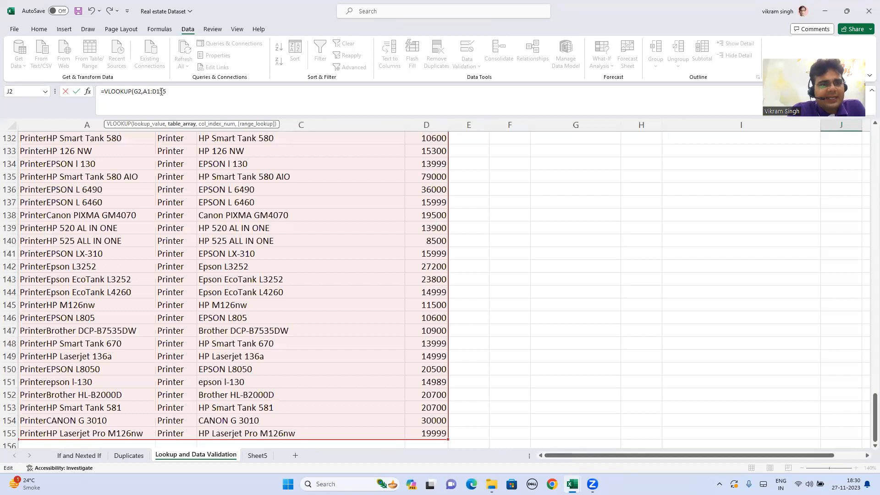
key("F4")
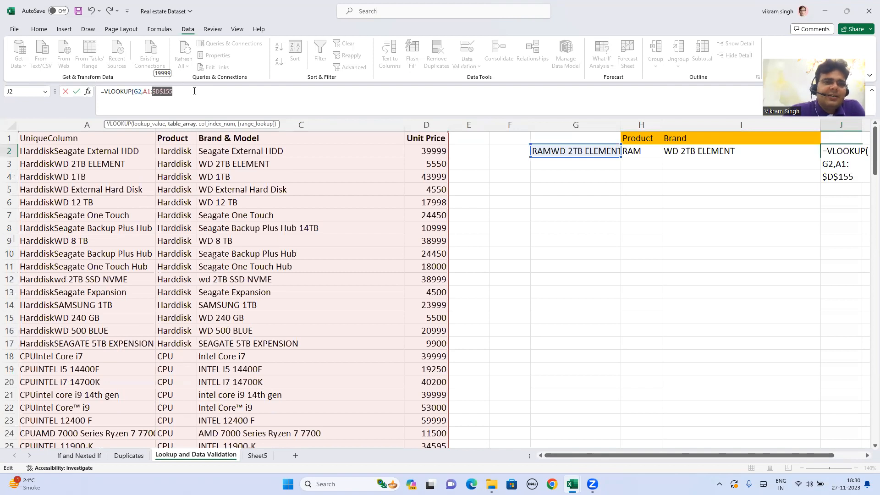
left_click(146, 94)
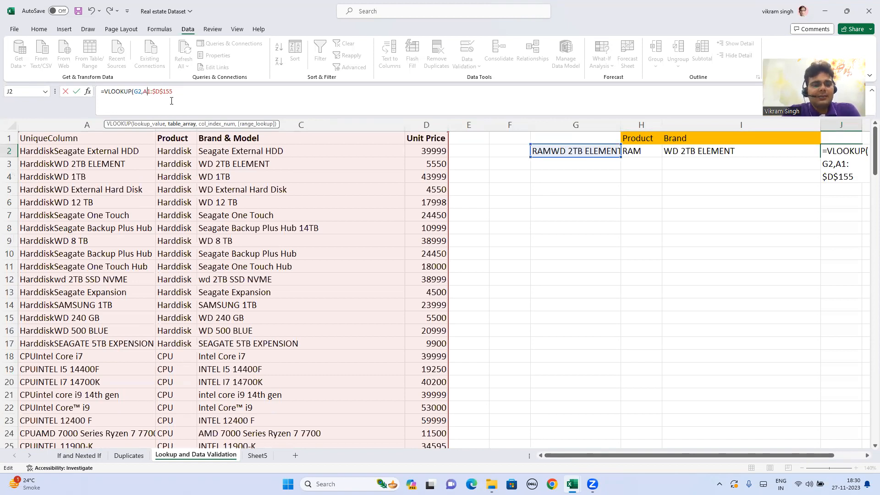
key("F4")
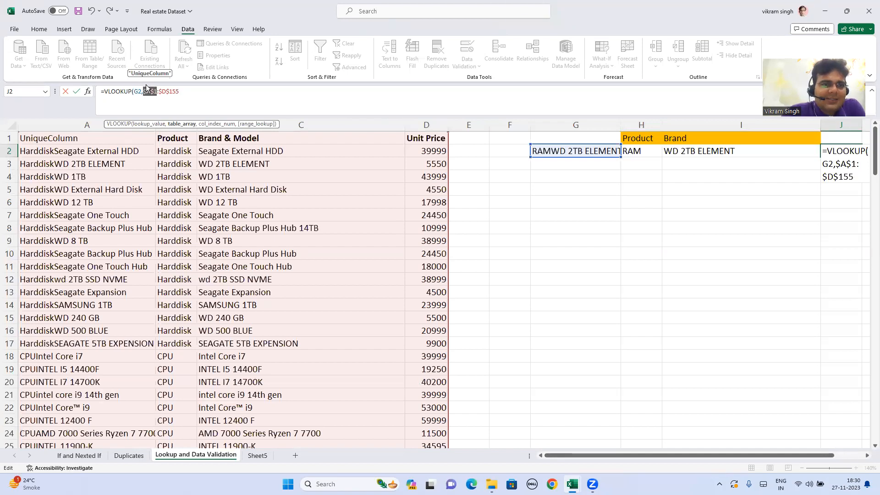
left_click(149, 93)
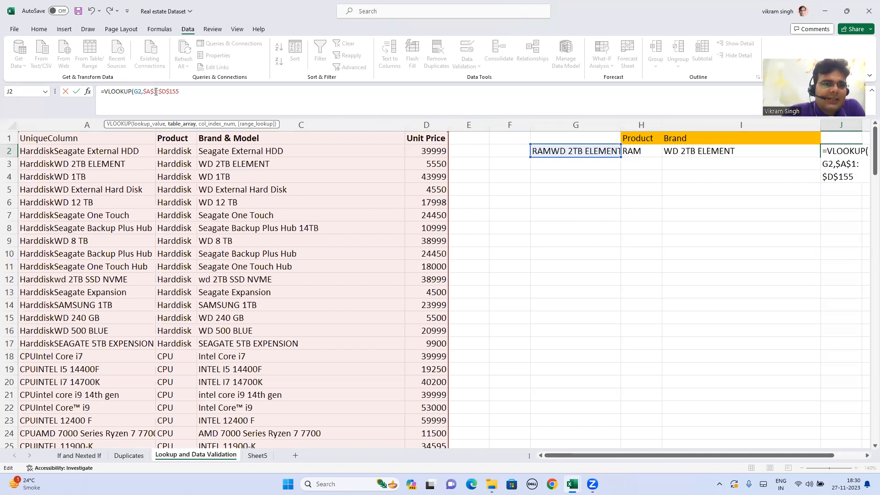
left_click_drag(178, 91, 145, 91)
left_click(187, 91)
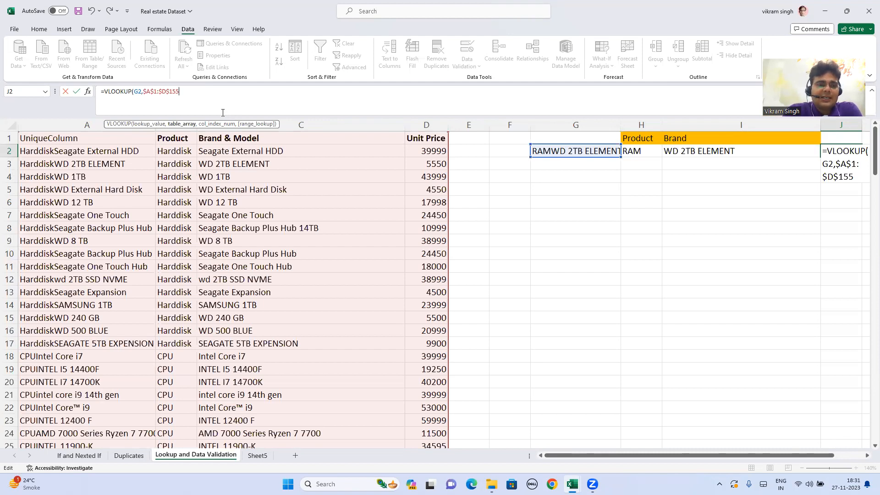
- Complete the VLOOKUP in J2 with column index 4 and range lookup 0 for an exact match
type(",")
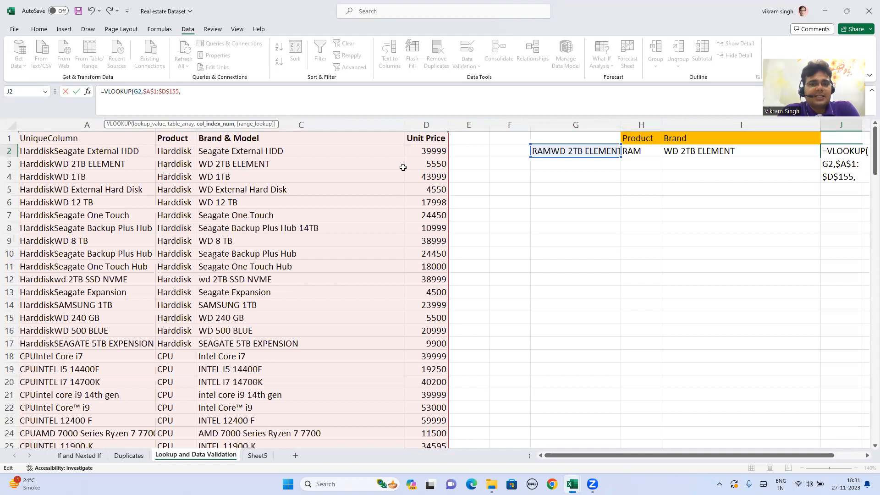
type("4")
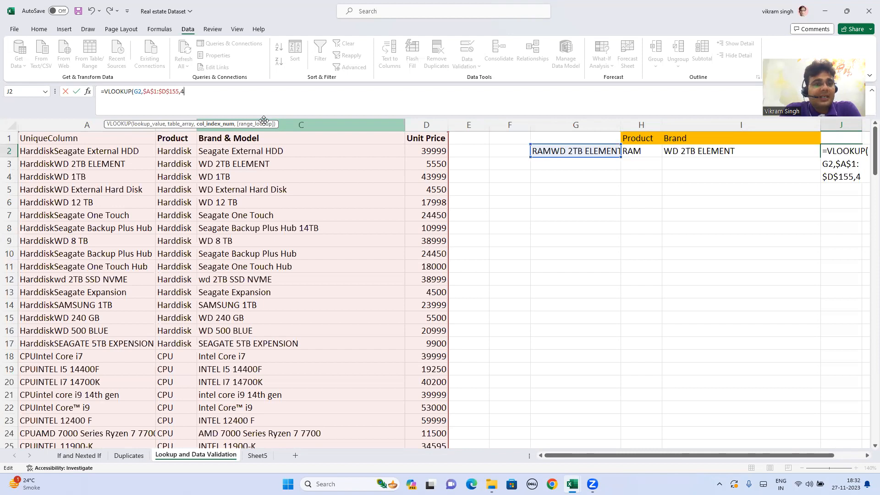
type(",")
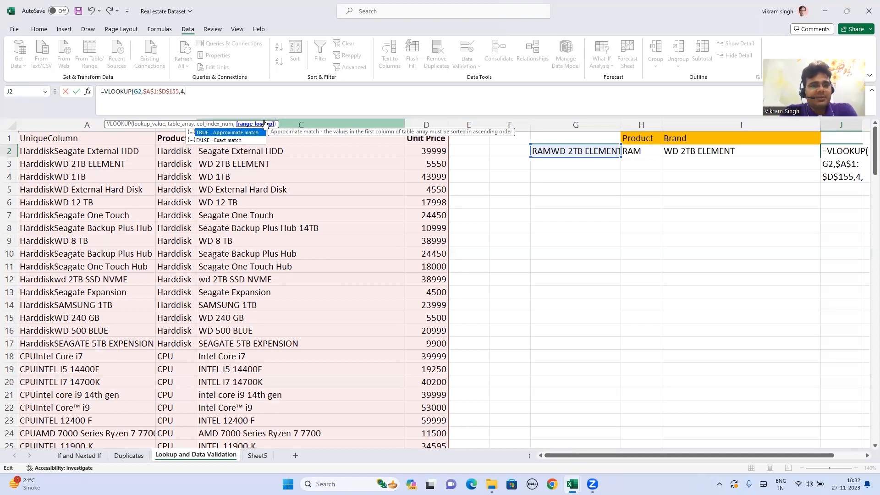
type("0")
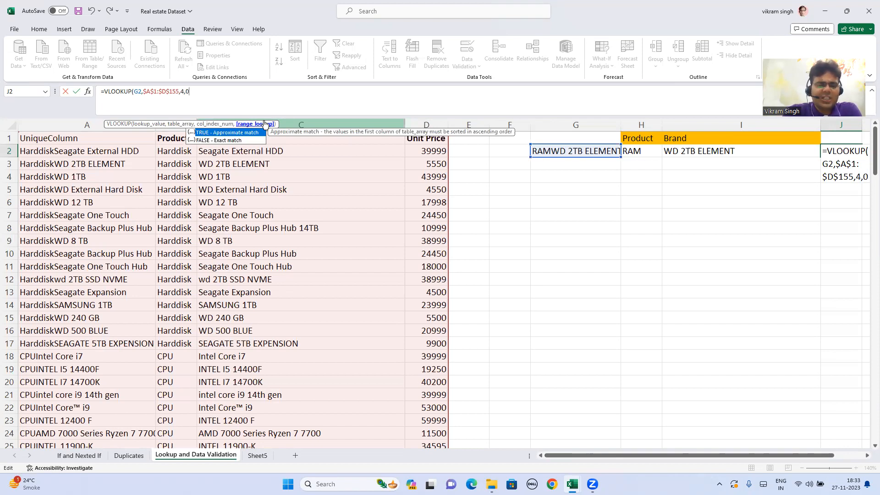
type(")")
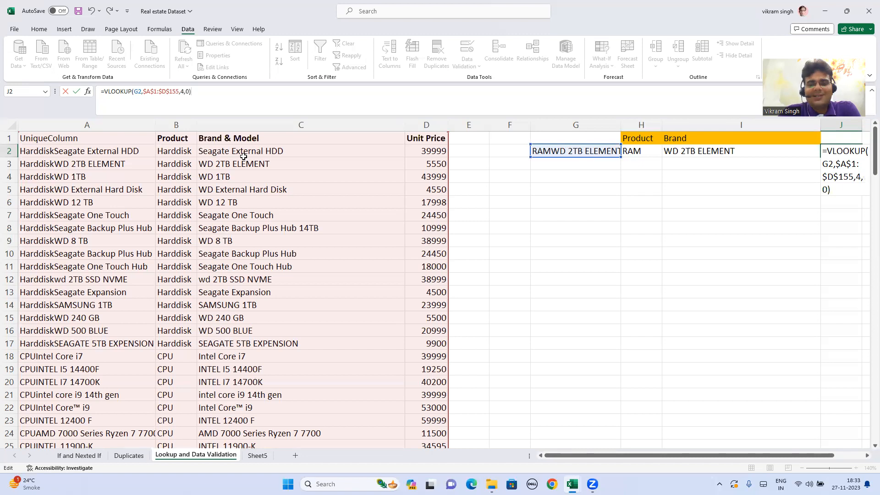
key("Return")
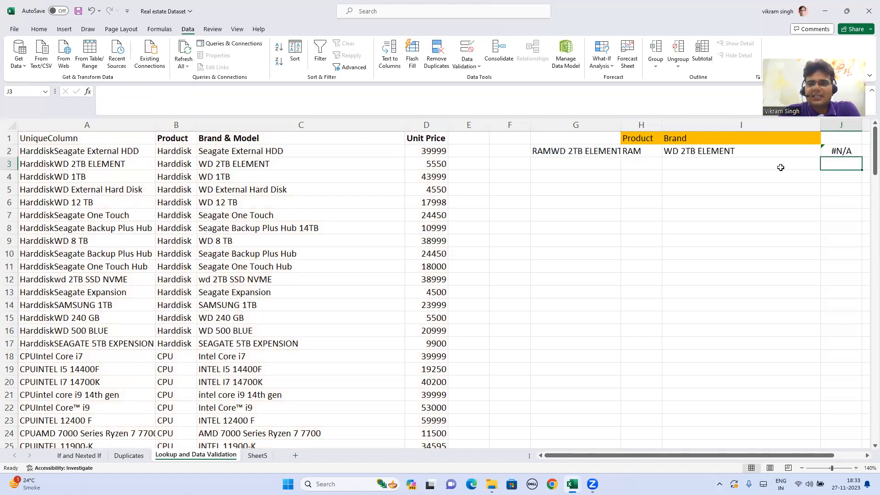
- Check the VLOOKUP in J2 against the joined key in G2 and the Product and Brand selections in H2 and I2
left_click(837, 151)
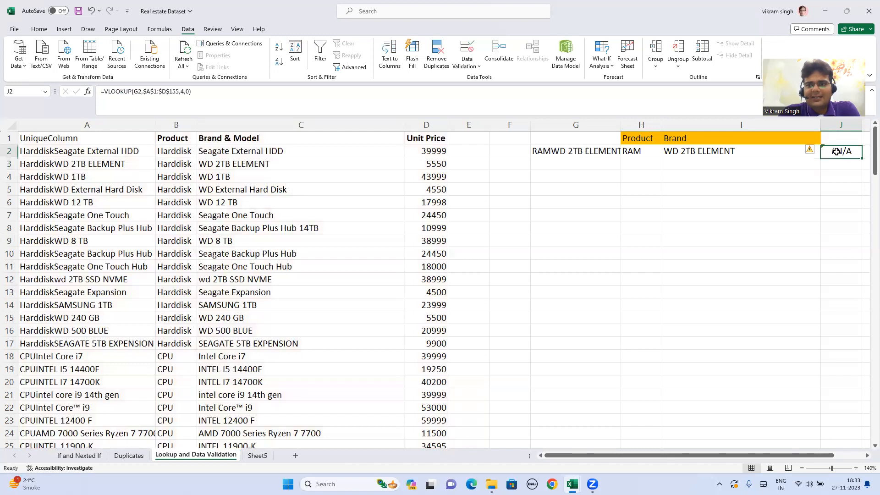
left_click(603, 153)
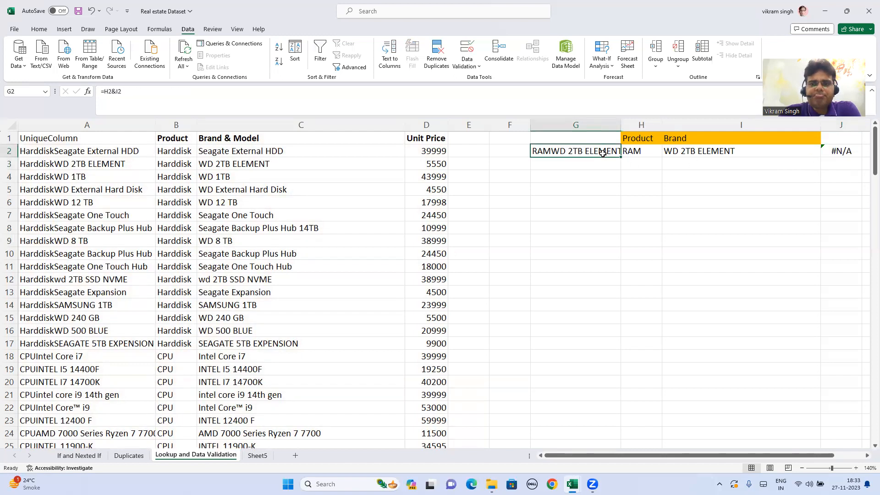
left_click(830, 149)
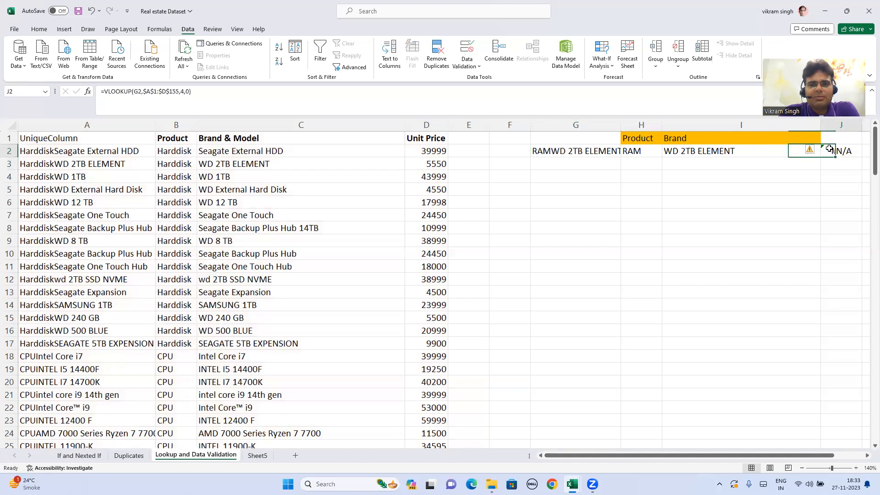
left_click(644, 155)
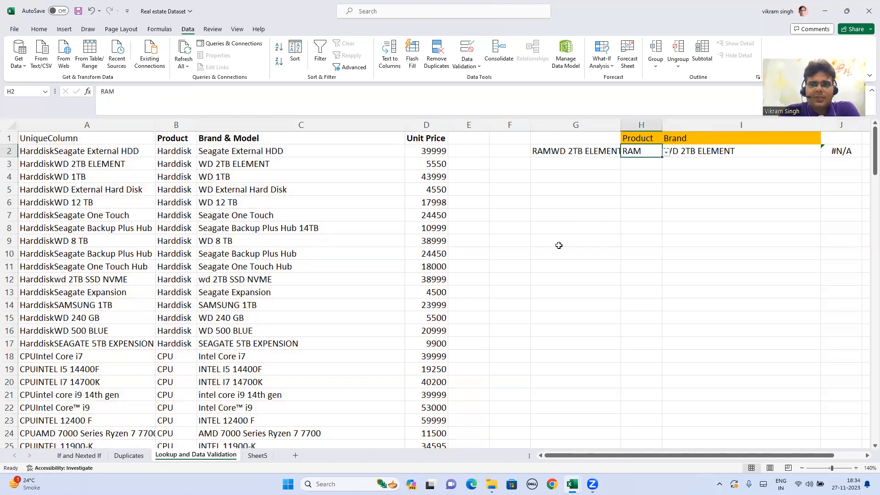
left_click(729, 152)
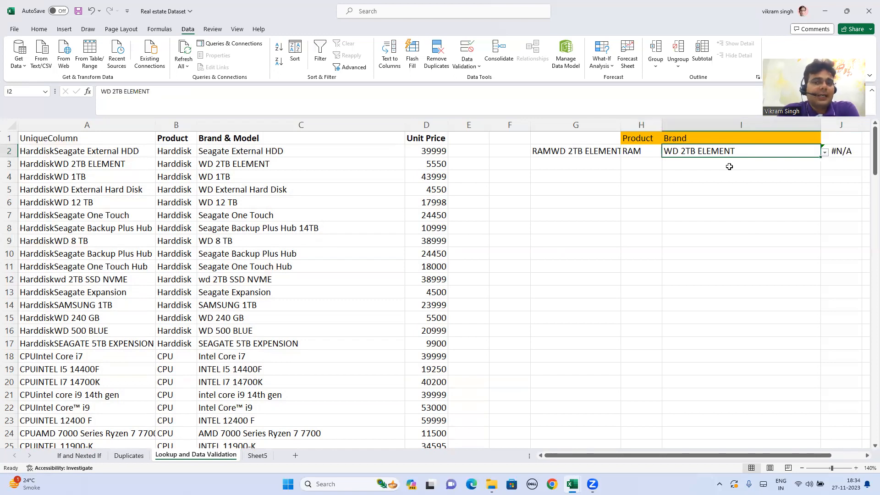
left_click(642, 155)
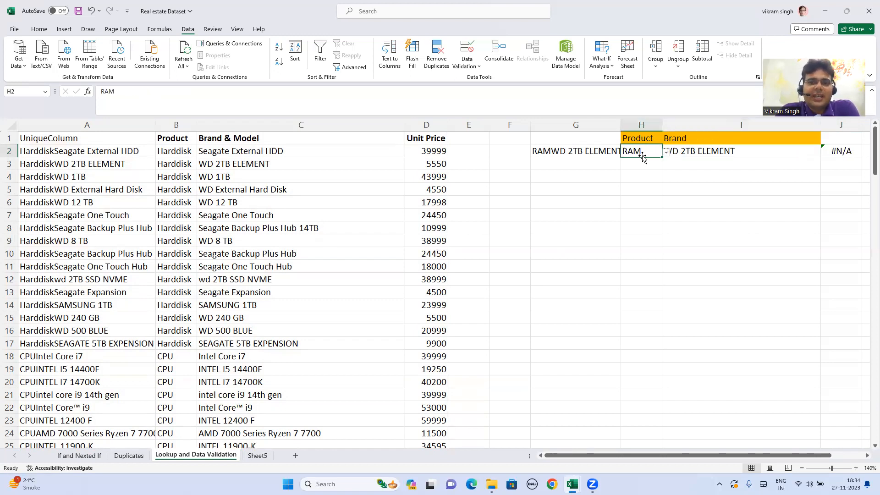
left_click(712, 157)
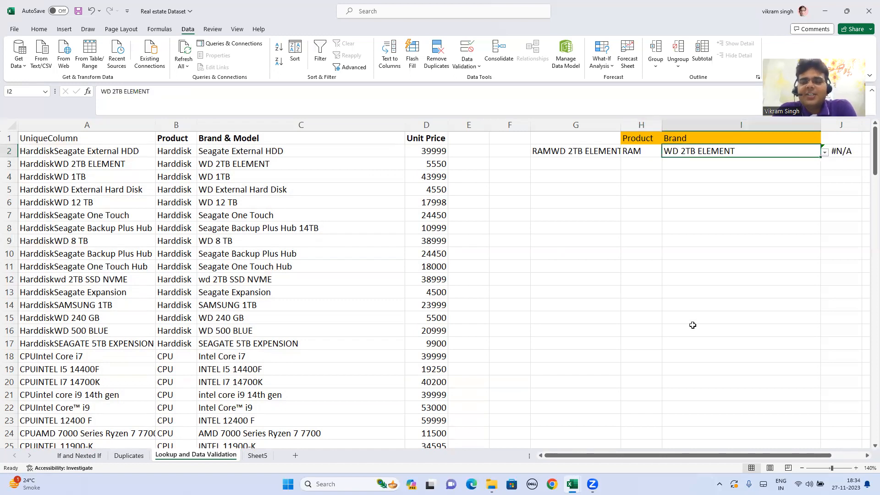
left_click_drag(688, 455, 713, 458)
left_click(504, 154)
left_click(543, 154)
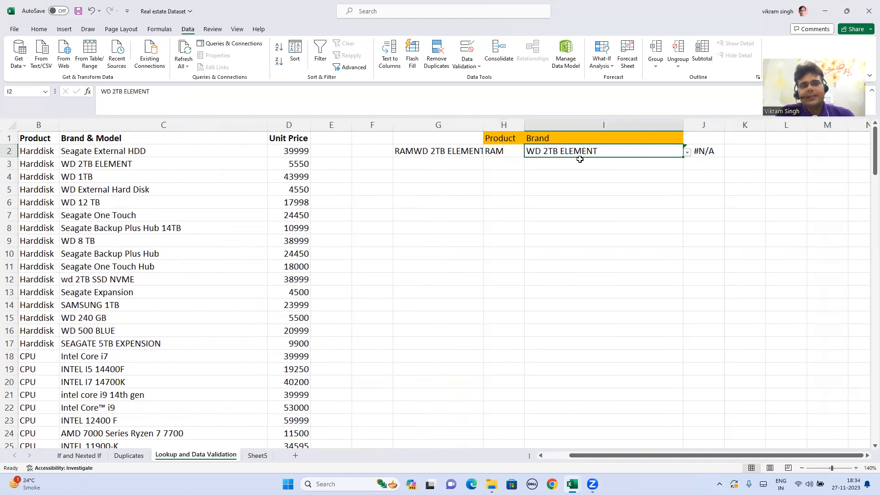
- Look through the Product and Brand & Model columns for the brands listed under RAM
left_click(168, 168)
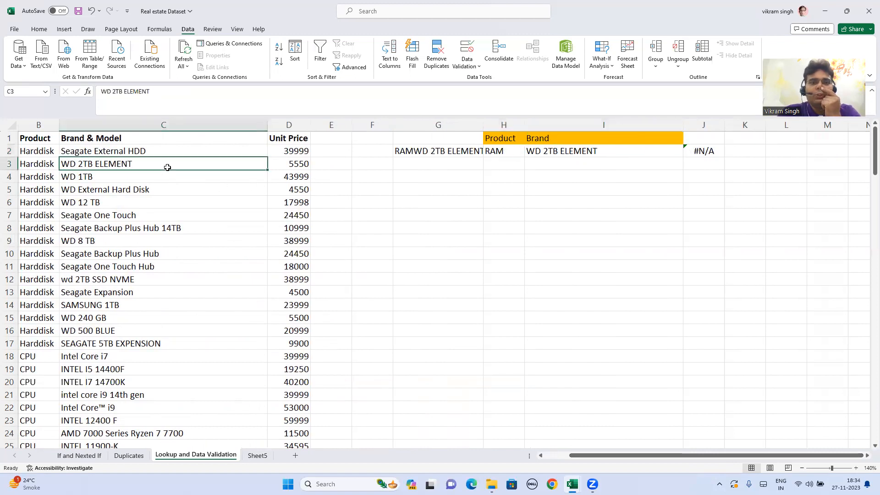
key("Left")
key("Down")
key("Down")
key("Down")
key("Down")
key("Down")
key("Down")
key("Down")
key("Down")
key("Down")
key("Down")
key("Down")
key("Down")
key("Down")
key("Down")
key("Down")
key("Down")
key("Down")
key("Down")
key("Down")
key("Down")
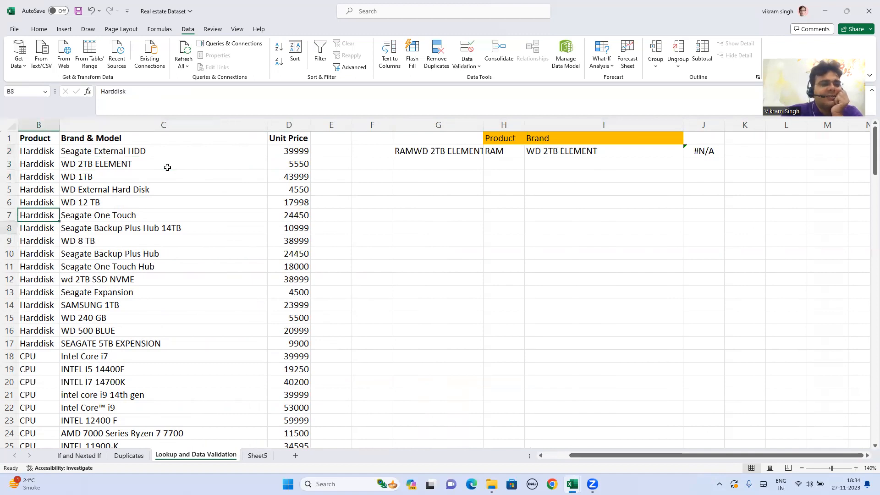
key("Down")
key("Down")
key("Down")
key("Down")
key("Down")
key("Down")
key("Down")
key("Down")
key("Down")
key("Down")
key("Down")
key("Down")
key("Down")
key("Down")
key("Down")
key("Down")
key("Down")
key("Down")
key("Down")
key("Down")
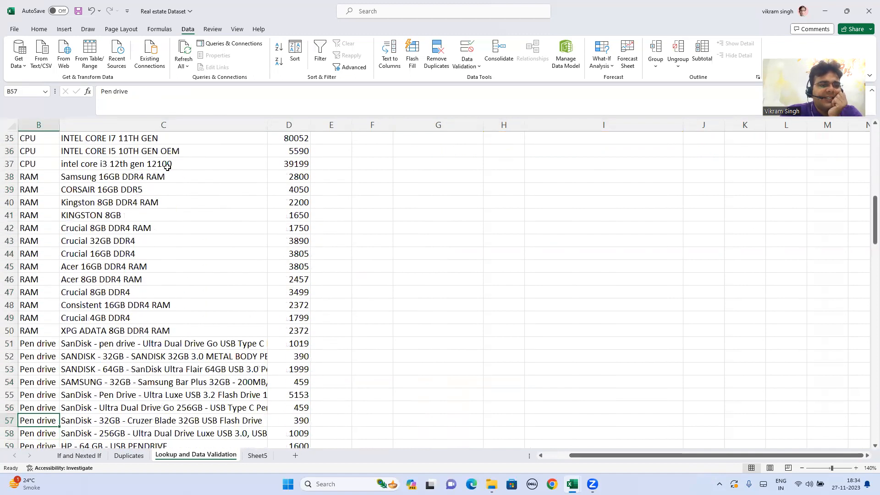
key("Right")
key("Up")
key("Up")
key("Up")
key("Up")
key("Up")
key("Up")
key("Up")
key("Up")
key("Up")
key("Up")
key("Up")
key("Up")
key("Up")
key("Down")
key("Down")
key("Up")
key("Up")
key("Up")
key("Up")
key("Up")
key("Up")
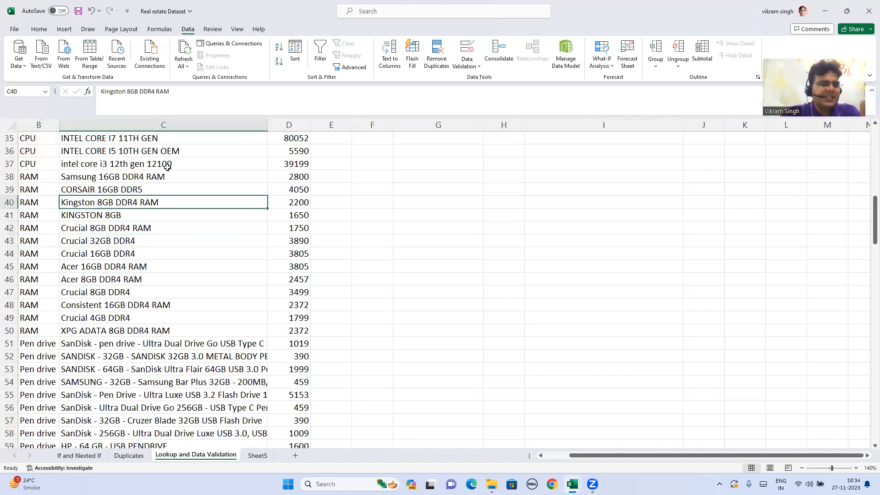
scroll(395, 251, "up", 11)
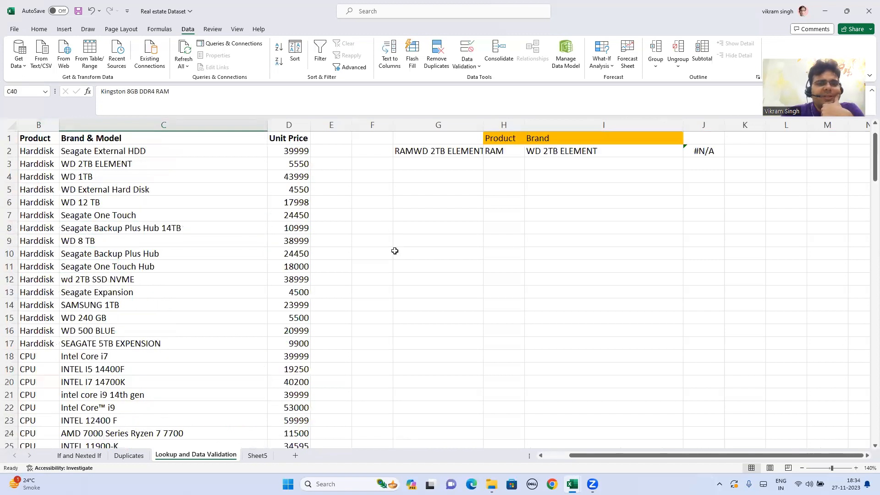
- Choose Kingston 8GB DDR4 RAM from the Brand drop-down list in I2 and save the workbook
left_click(593, 152)
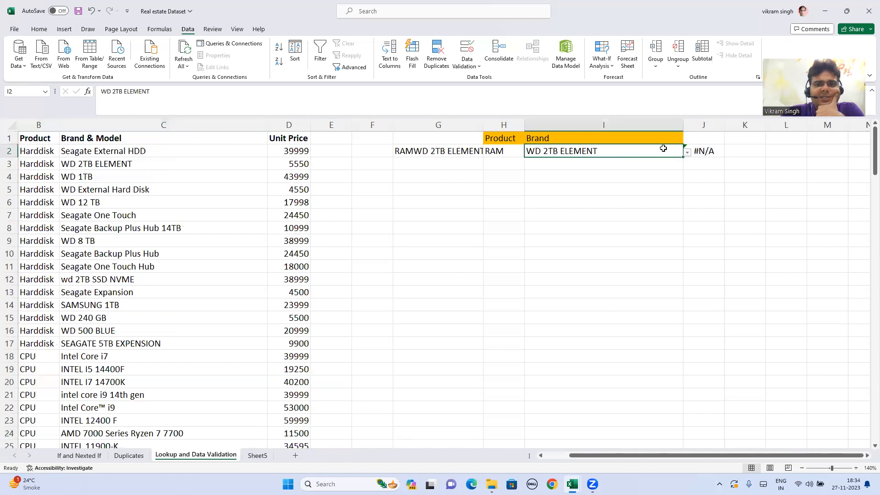
left_click(686, 153)
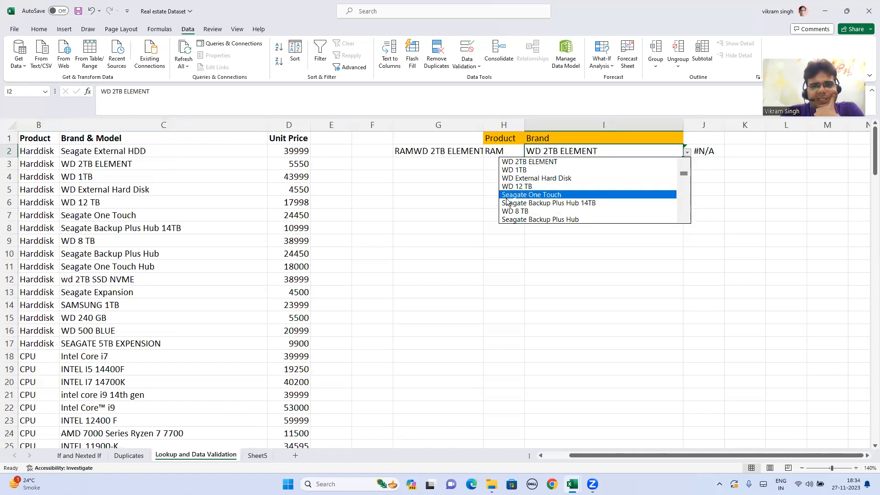
key("Escape")
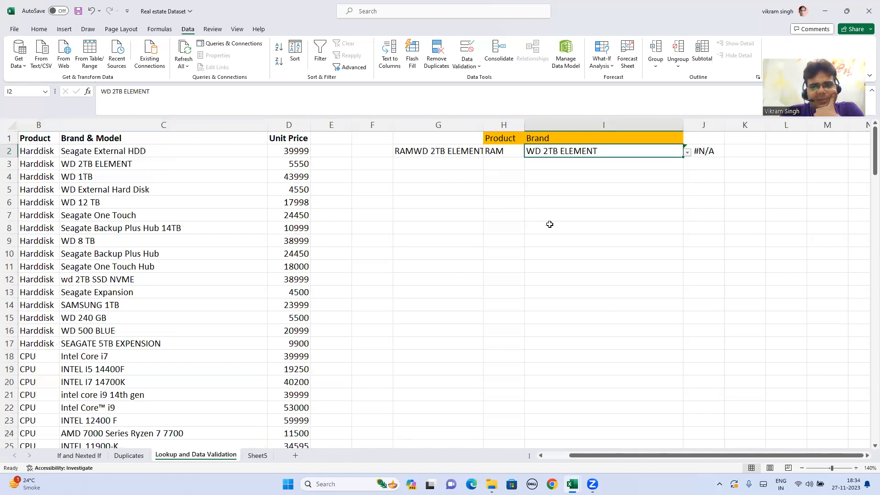
left_click(688, 152)
scroll(685, 179, "down", 3)
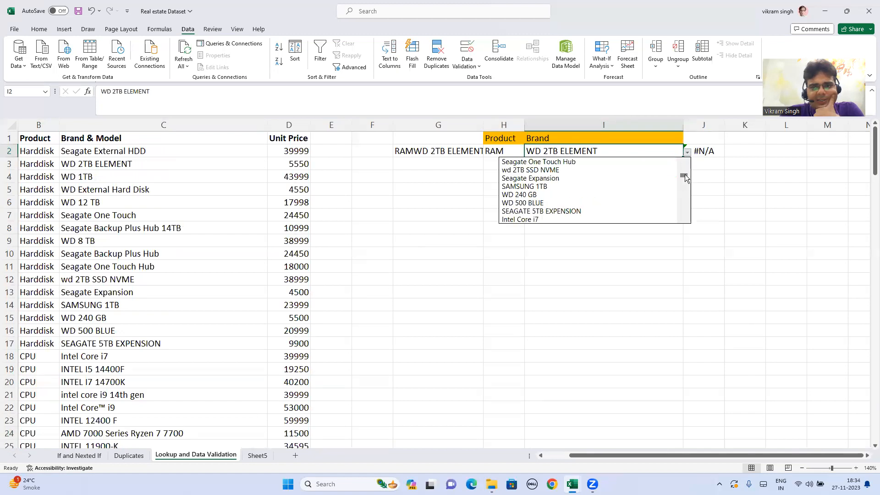
scroll(685, 177, "up", 3)
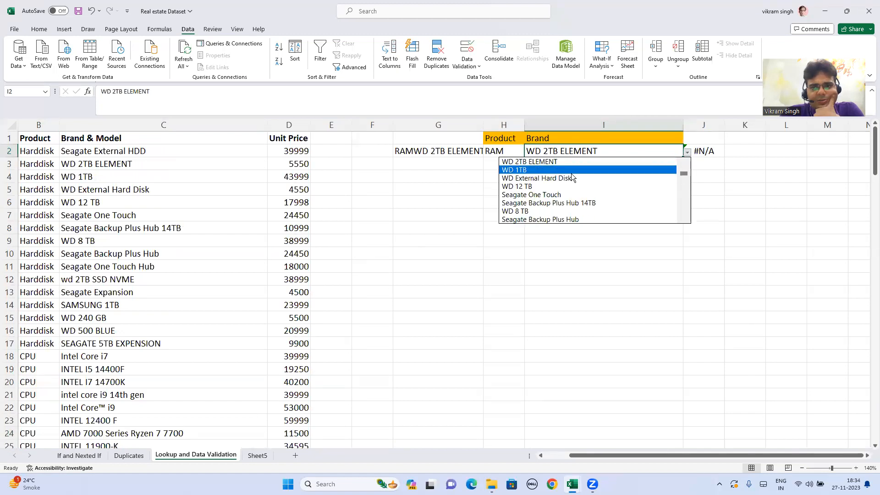
key("Up")
key("Up")
key("Down")
key("Down")
key("Down")
key("Down")
key("Down")
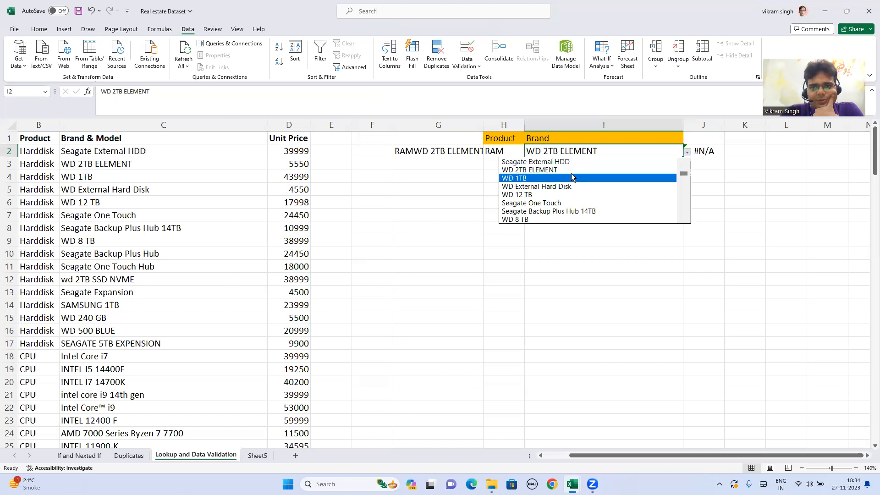
key("Down")
key("Down")
key("Down")
key("Down")
key("Down")
key("Down")
key("Down")
key("Down")
key("Down")
key("Down")
key("Down")
key("Down")
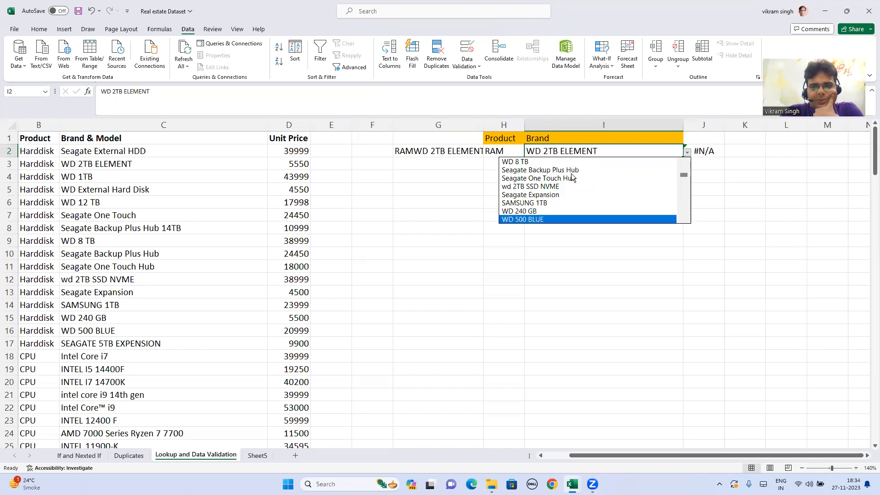
key("Down")
key("Down")
key("Down")
key("Down")
key("Down")
key("Down")
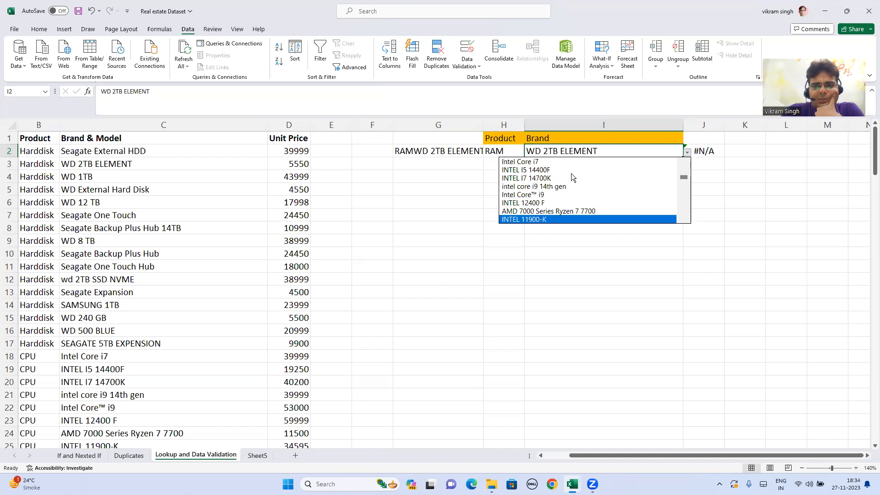
key("Down")
key("Down")
key("Down")
key("Down")
key("Down")
key("Down")
key("Down")
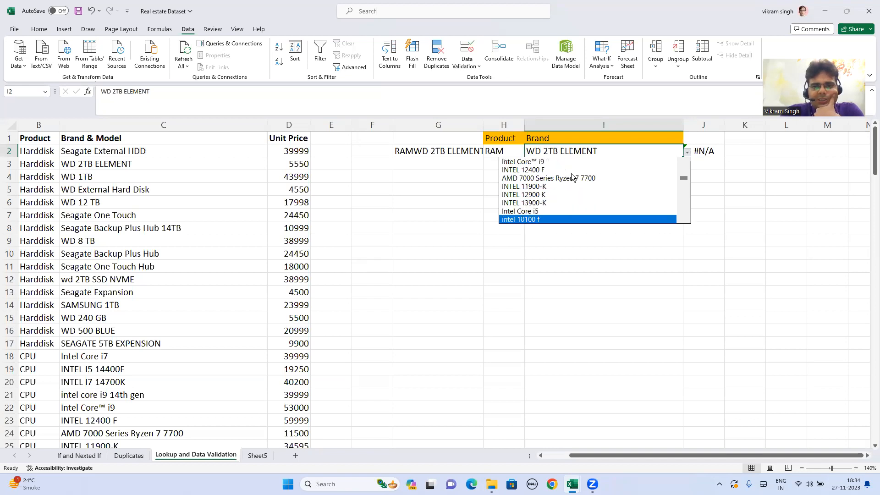
key("Down")
key("Down")
key("Down")
key("Down")
key("Down")
key("Down")
key("Down")
key("Down")
key("Down")
key("Down")
key("Down")
key("Down")
key("Down")
key("Down")
key("Down")
key("Down")
key("Up")
key("Up")
key("Up")
key("Up")
key("Up")
key("Up")
key("Up")
key("Up")
key("Up")
key("Up")
key("Up")
key("Up")
key("Up")
key("Up")
key("Up")
key("Down")
key("Down")
key("Down")
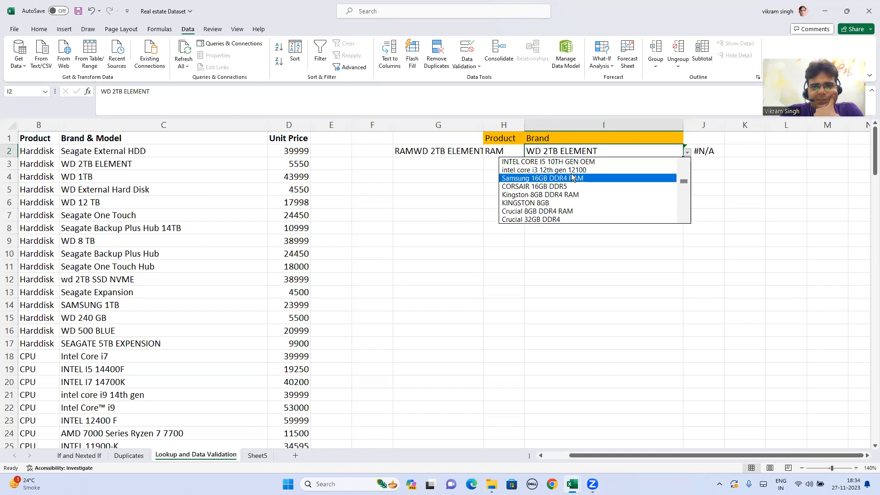
key("Down")
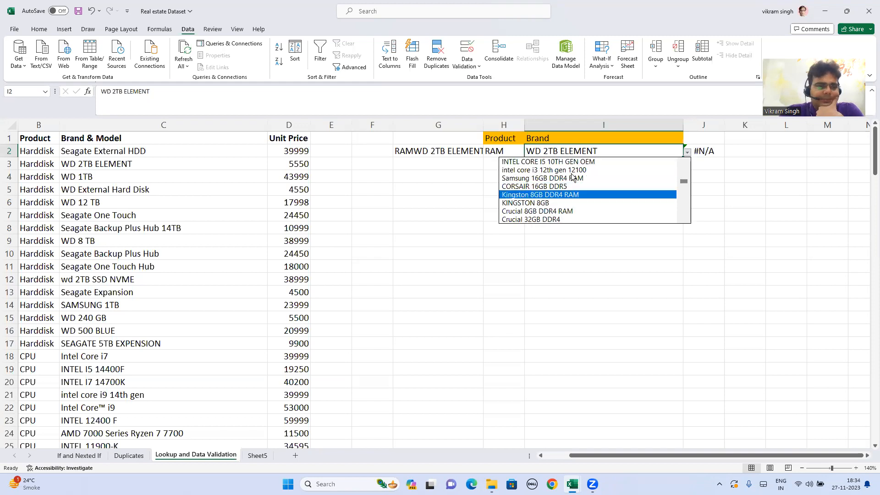
key("Return")
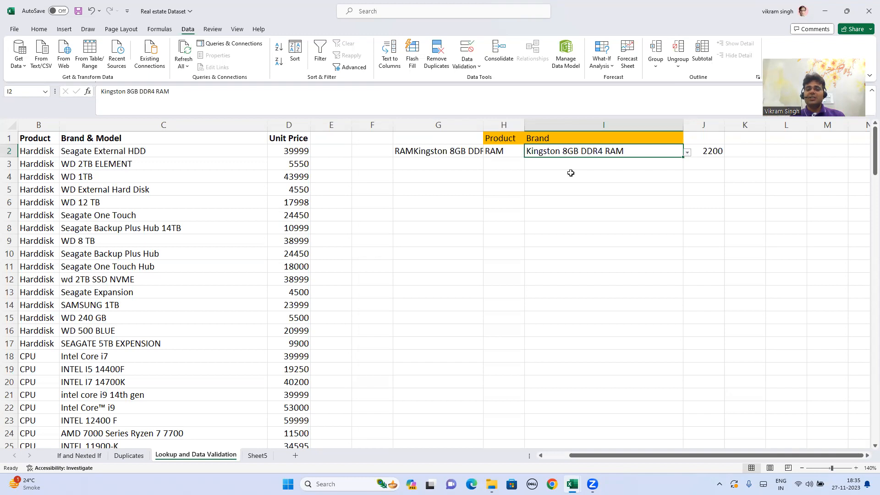
key("ctrl+s")
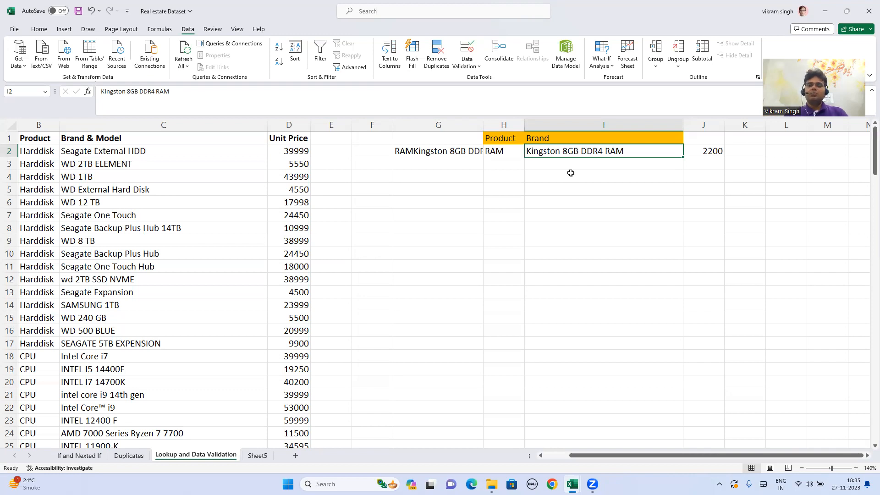
- Test the Product data validation in H2 by trying the entry RAMdf, and discard it
left_click(703, 136)
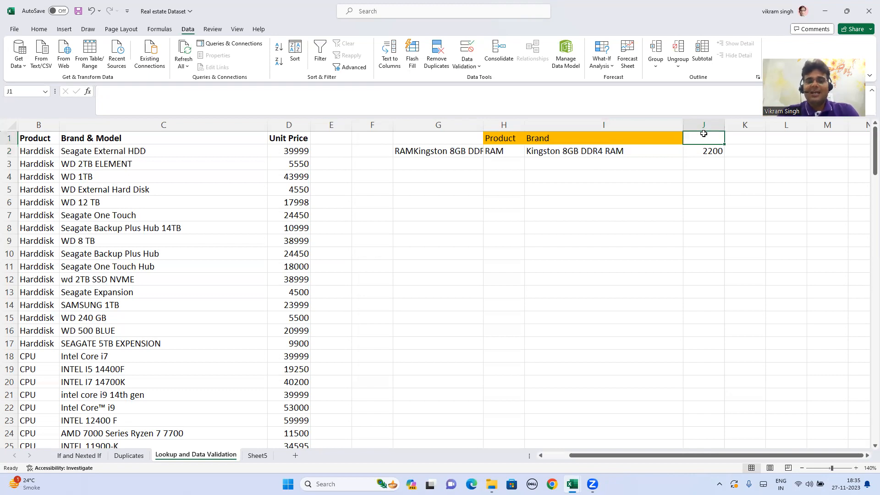
left_click(508, 151)
double_click(512, 152)
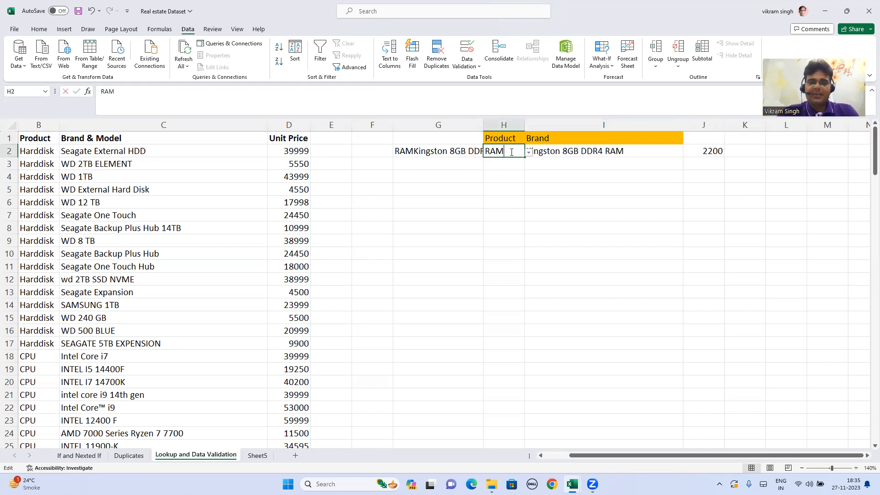
type("df")
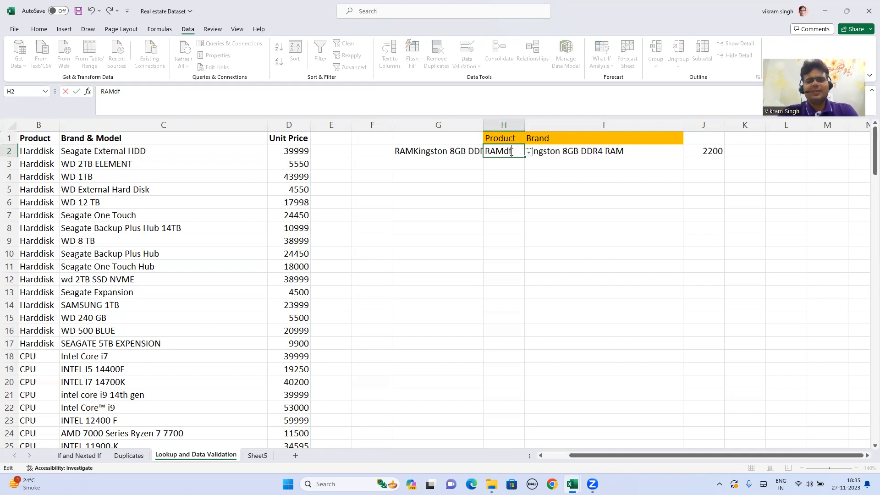
key("Return")
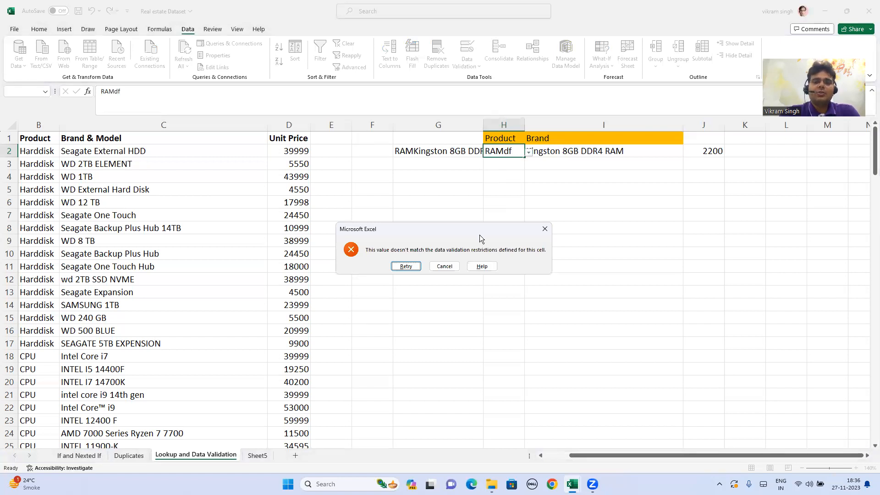
left_click(445, 266)
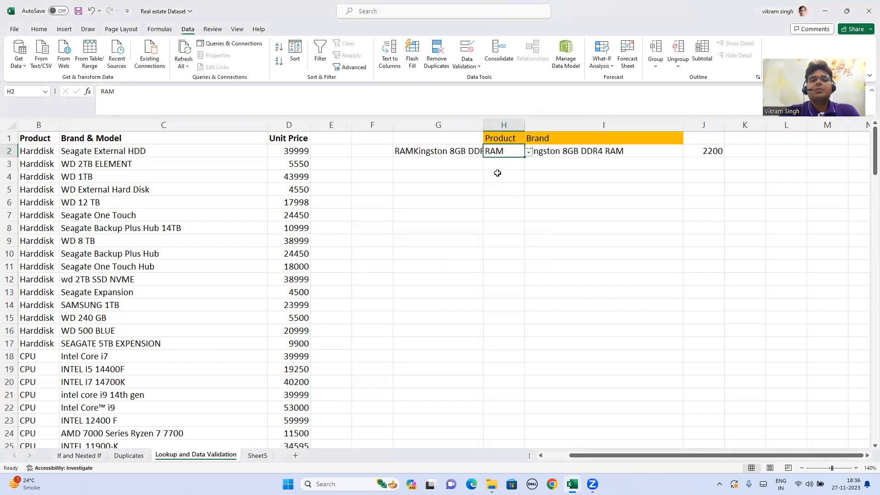
- Enter the header Price in J1 above the VLOOKUP cell
left_click(714, 138)
type("Pr")
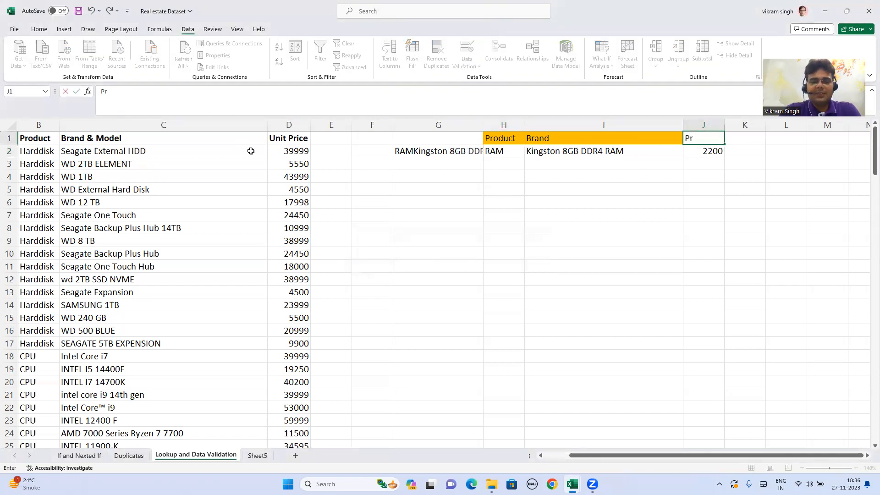
type("icee")
key("BackSpace")
key("BackSpace")
type("e")
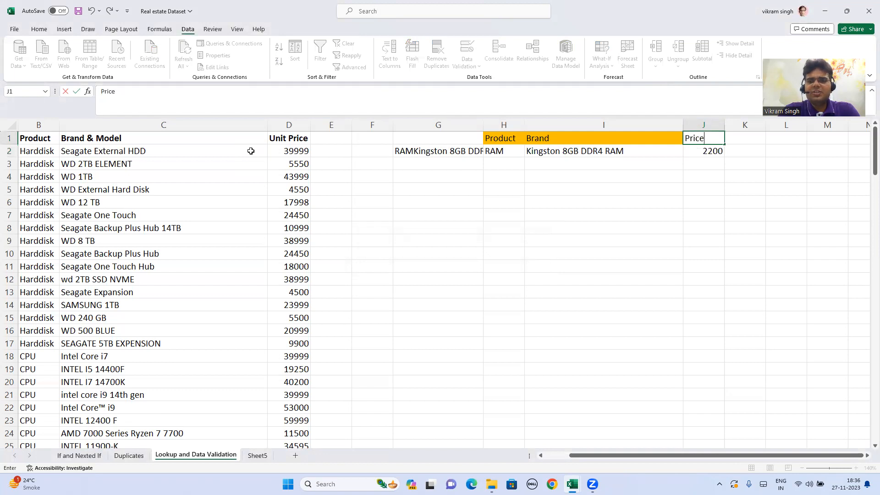
key("ctrl+Return")
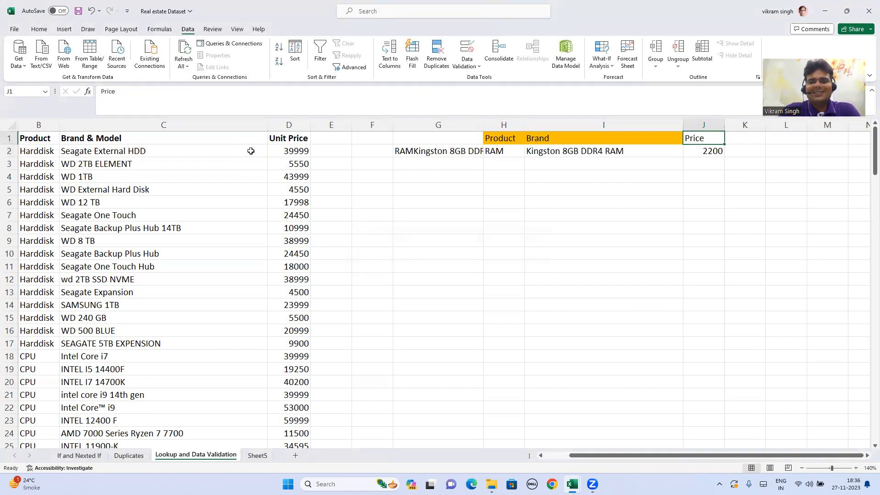
- Fill the Price header in J1 with the same orange as the Product and Brand headers
left_click(522, 138)
left_click(567, 138)
left_click(39, 28)
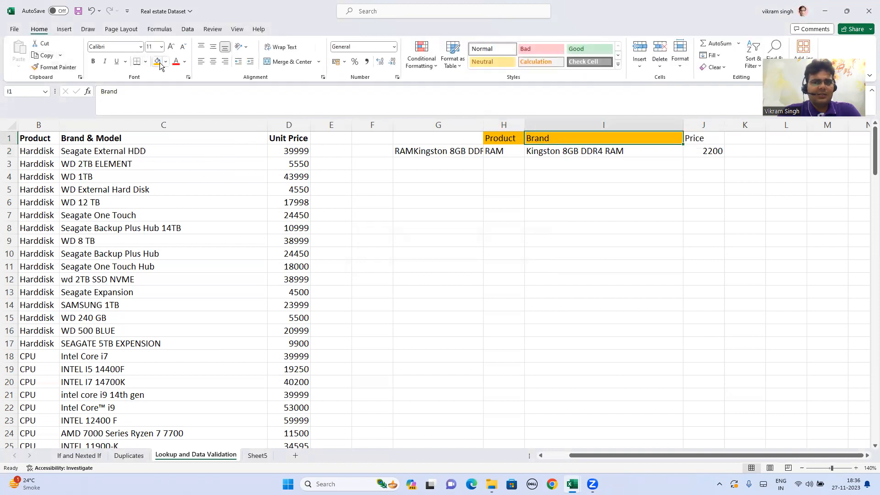
left_click(690, 140)
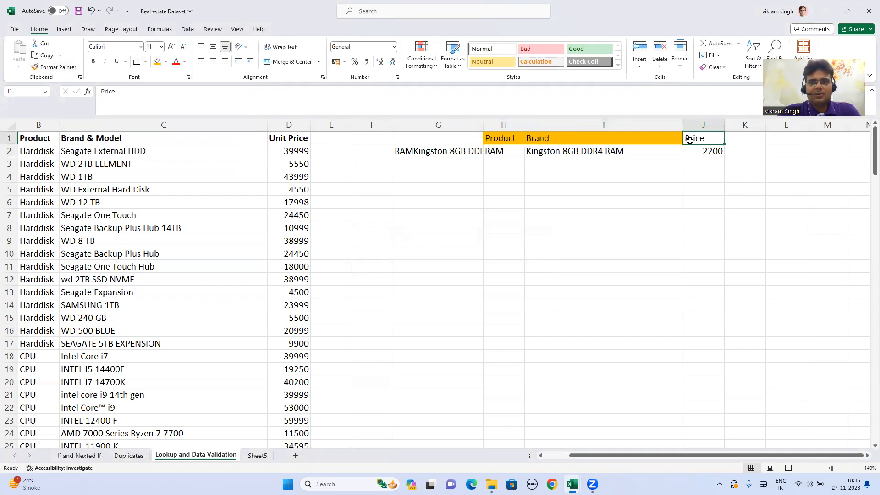
left_click(157, 61)
left_click(501, 201)
left_click(500, 139)
- Hide helper column G, which holds the joined Product and Brand key
left_click(458, 150)
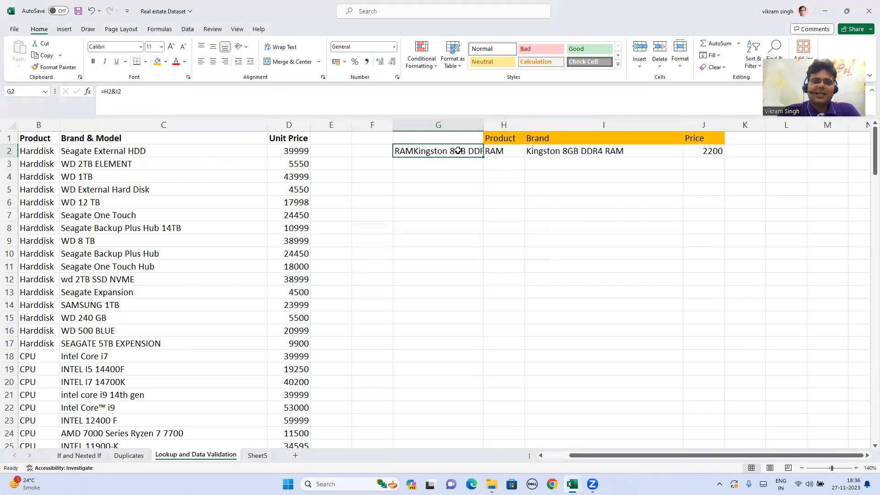
left_click(450, 127)
right_click(449, 128)
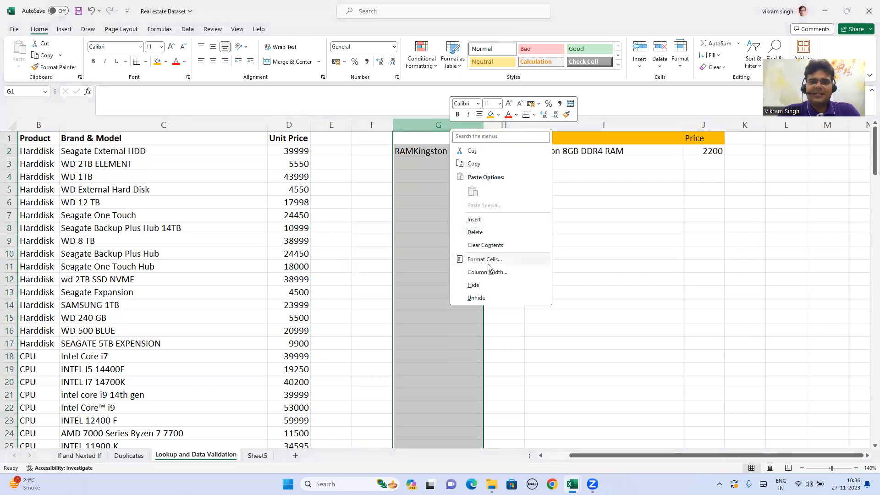
left_click(489, 285)
left_click(408, 140)
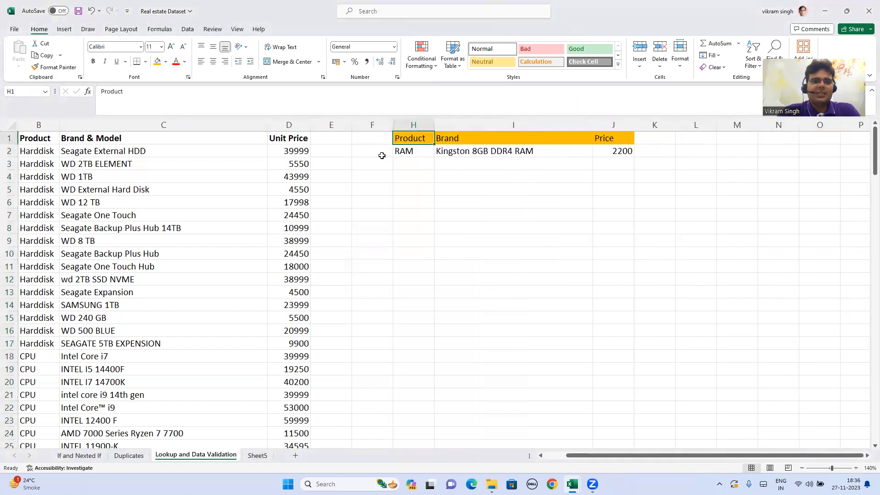
- Hide the UniqueColumn helper keys in column A
left_click(116, 192)
key("Left")
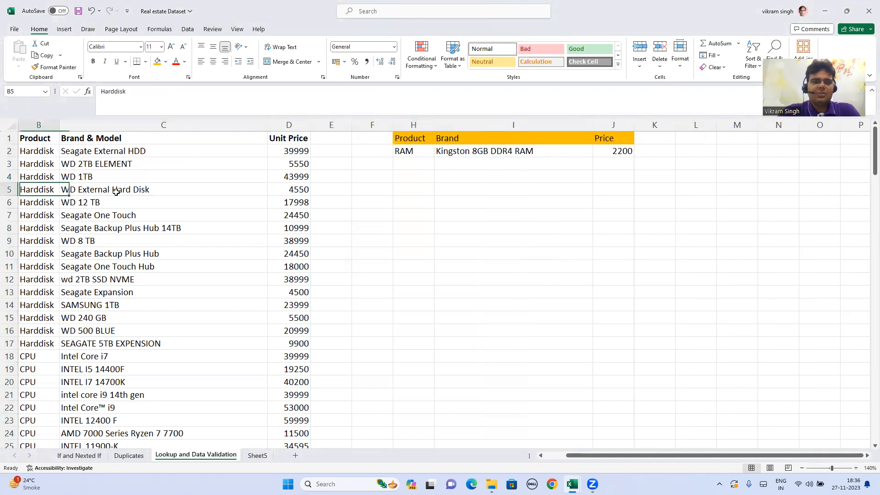
key("Left")
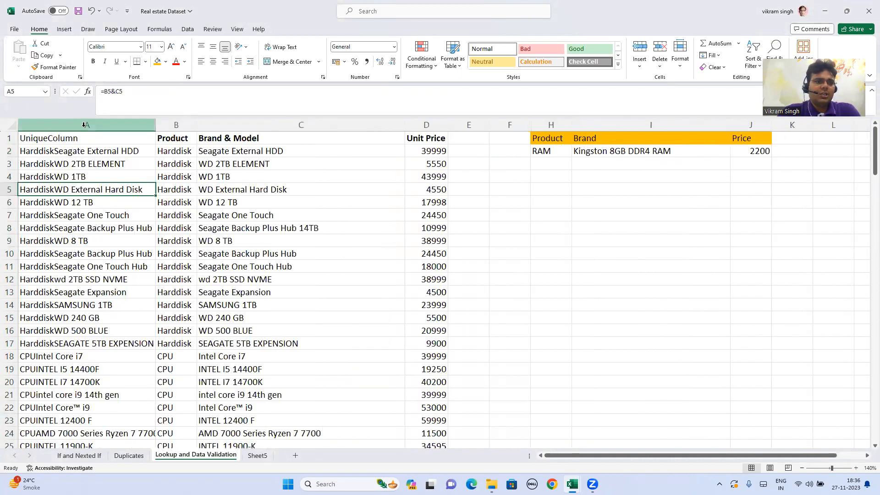
left_click(84, 124)
right_click(86, 125)
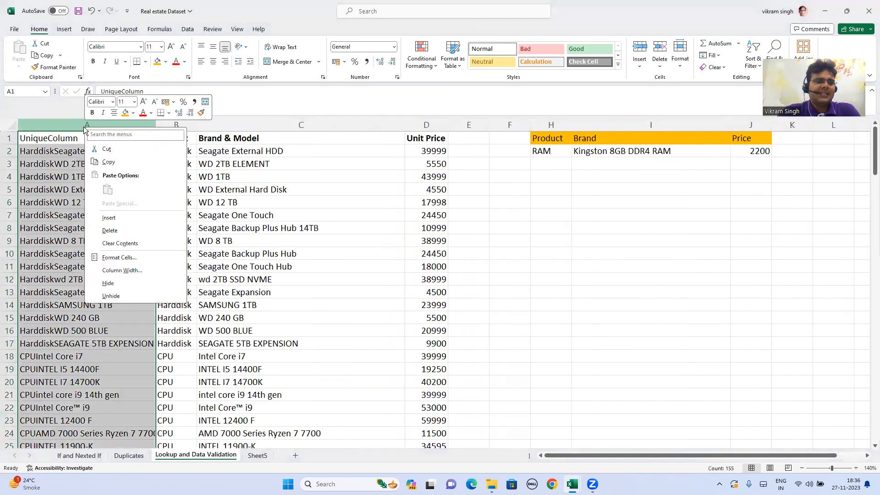
left_click(113, 284)
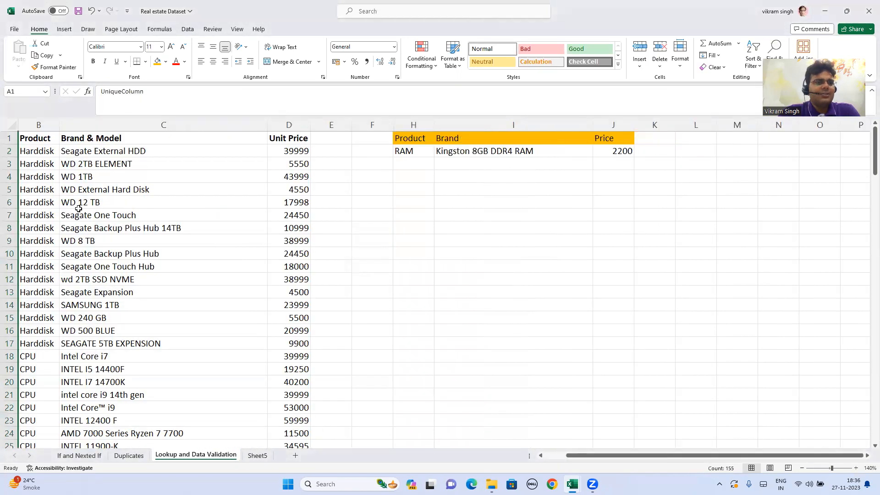
left_click(41, 141)
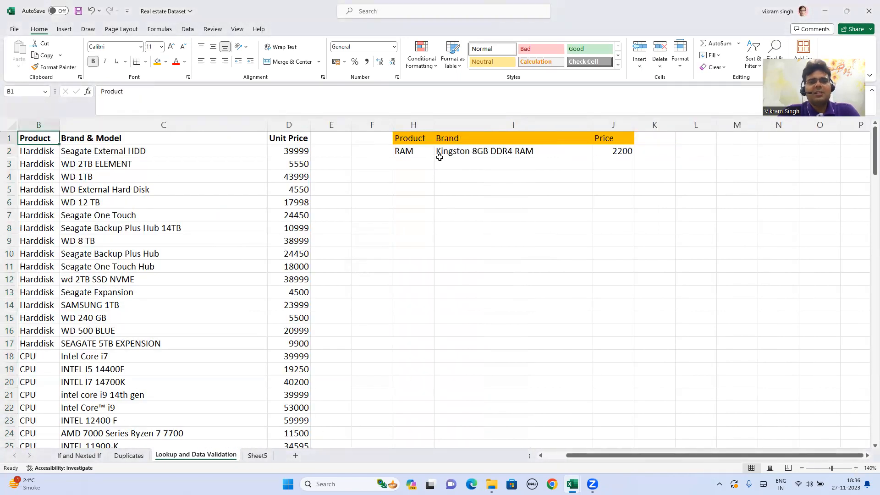
- Choose KINGSTON 8GB from the Brand drop-down list in I2 and check the price in J2
left_click(425, 150)
left_click(514, 151)
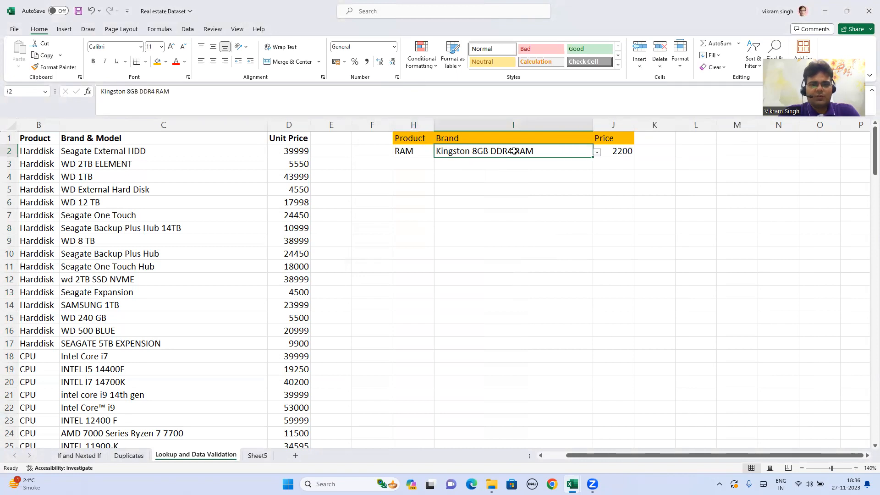
left_click(411, 151)
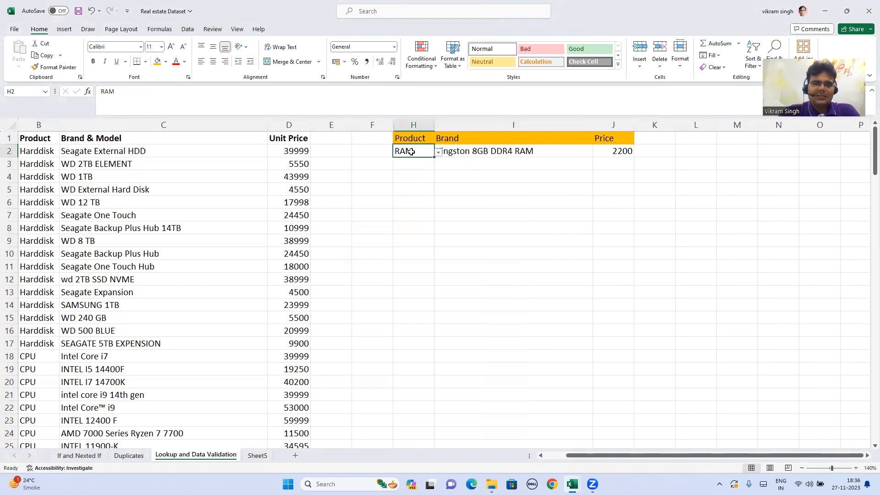
left_click(533, 151)
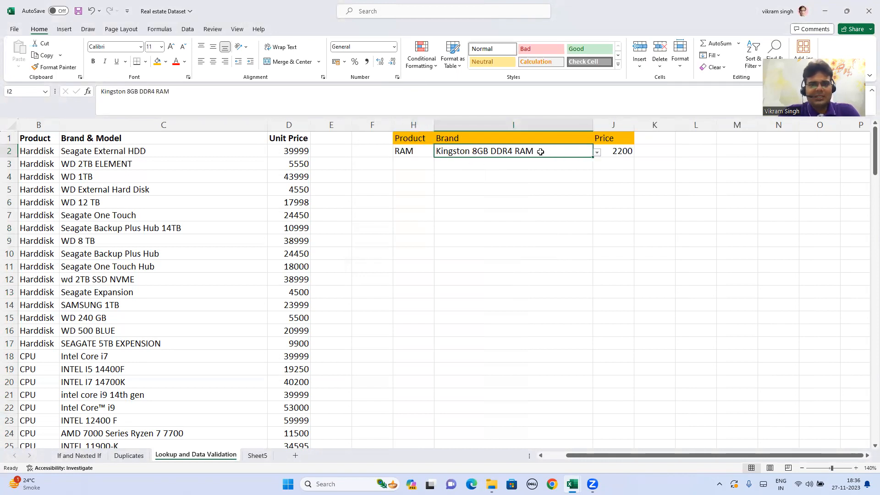
left_click(596, 152)
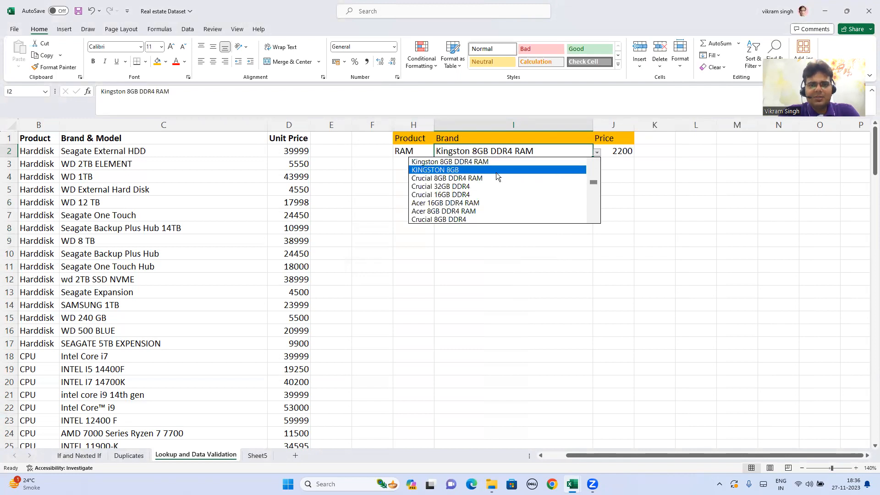
left_click(457, 171)
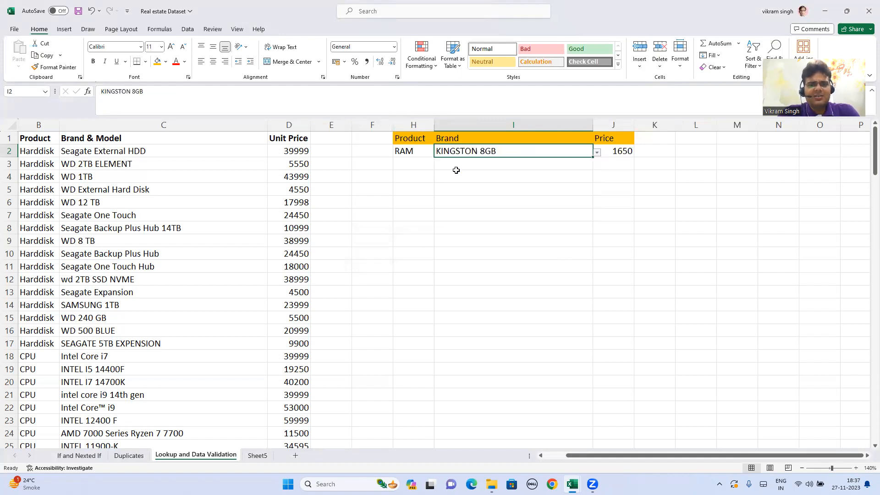
left_click(615, 151)
- Test the price lookup by choosing Crucial 32GB DDR4 and Crucial 8GB DDR4 in turn as the Brand in I2
left_click(548, 153)
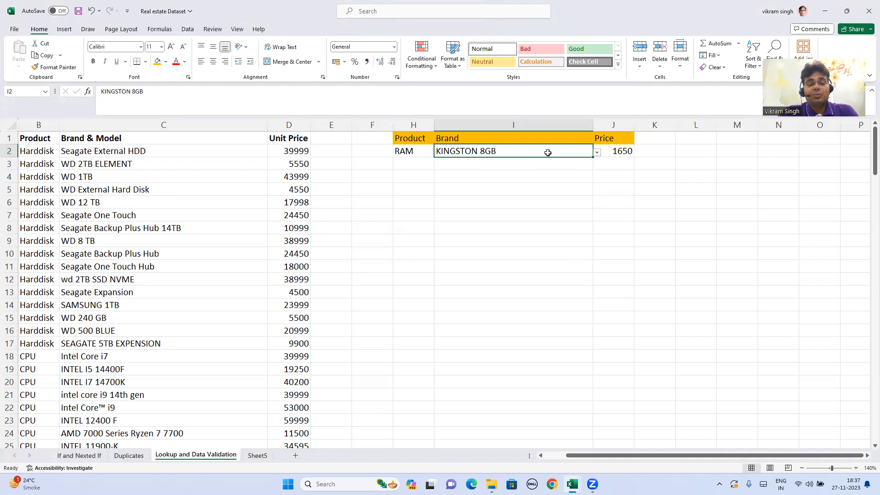
left_click(596, 153)
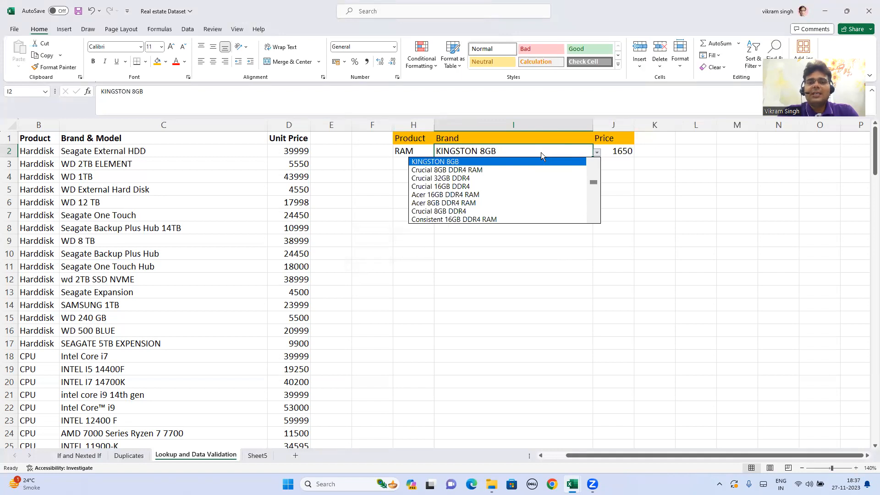
left_click(456, 179)
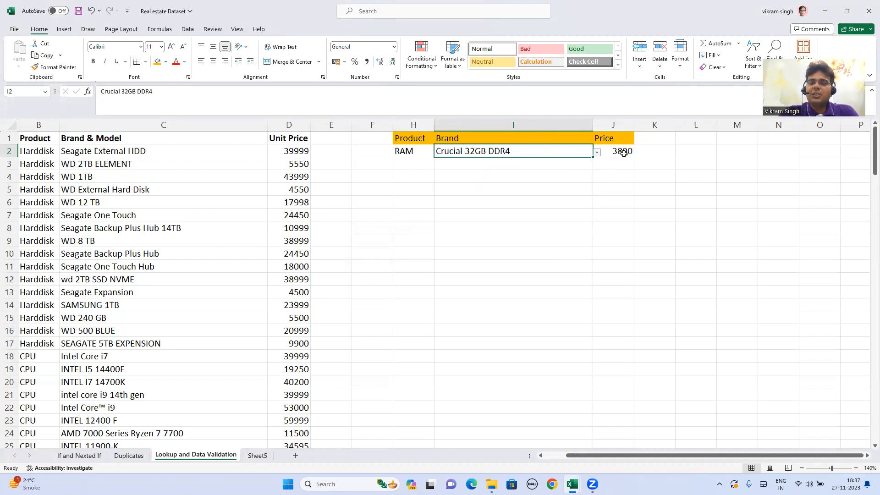
left_click(597, 152)
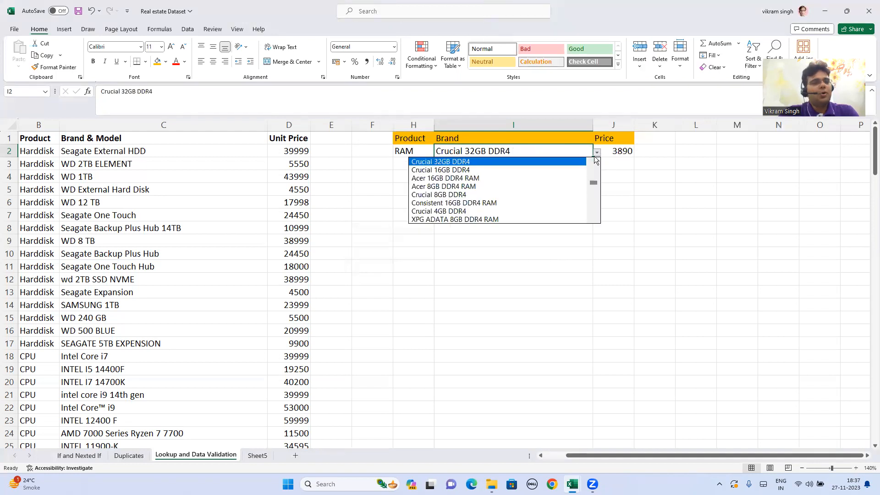
left_click(458, 196)
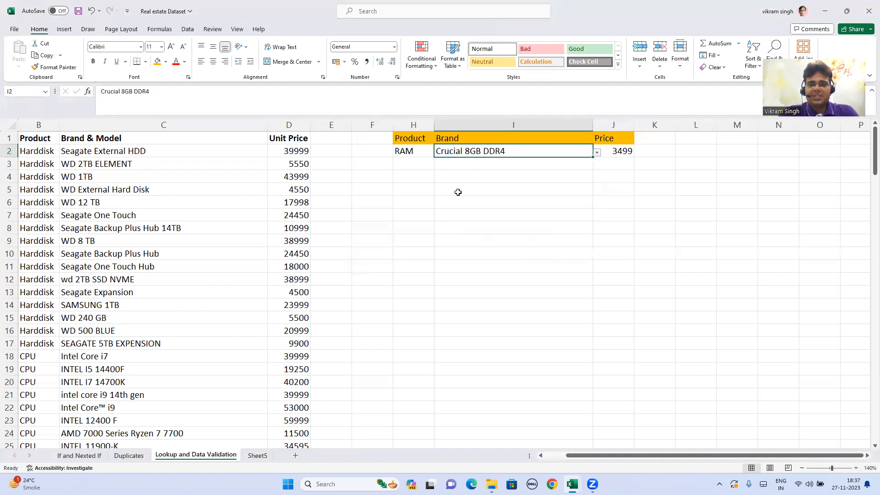
- Choose XPG ADATA 8GB DDR4 RAM from the Brand drop-down list in I2
left_click(415, 152)
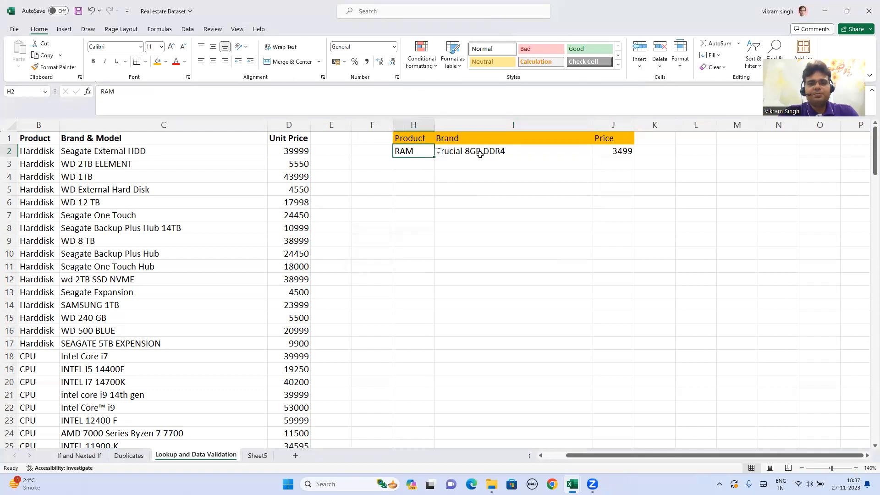
left_click(543, 152)
left_click(597, 152)
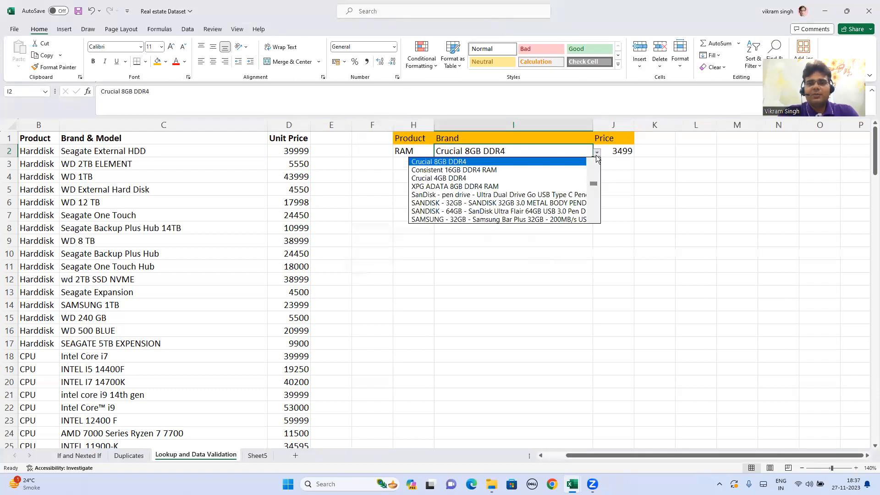
left_click(479, 186)
left_click(522, 173)
left_click(516, 155)
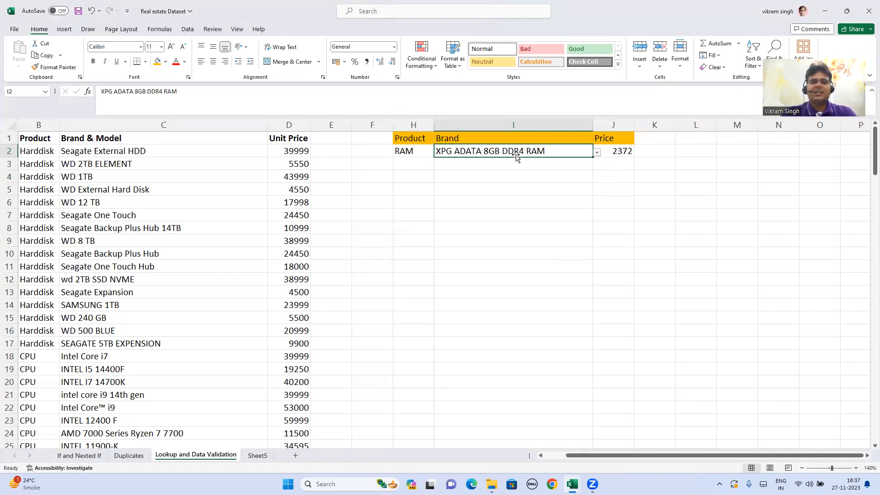
left_click(506, 173)
left_click(502, 158)
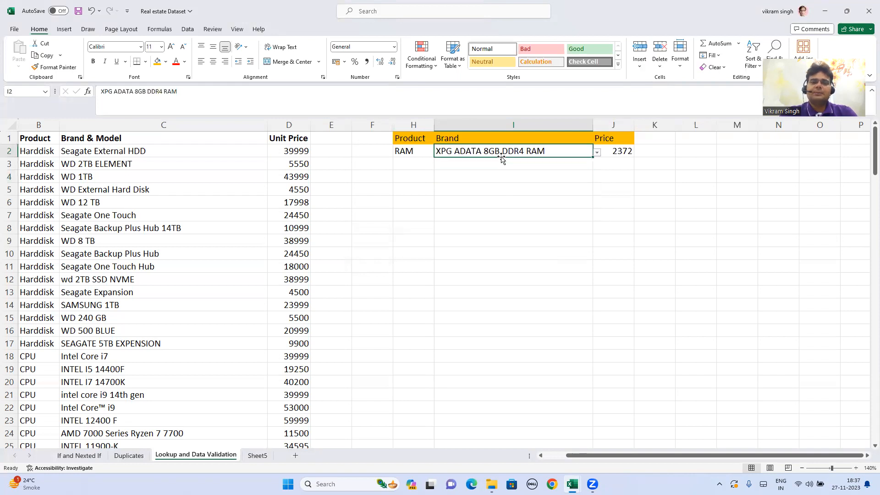
left_click(549, 167)
left_click(548, 153)
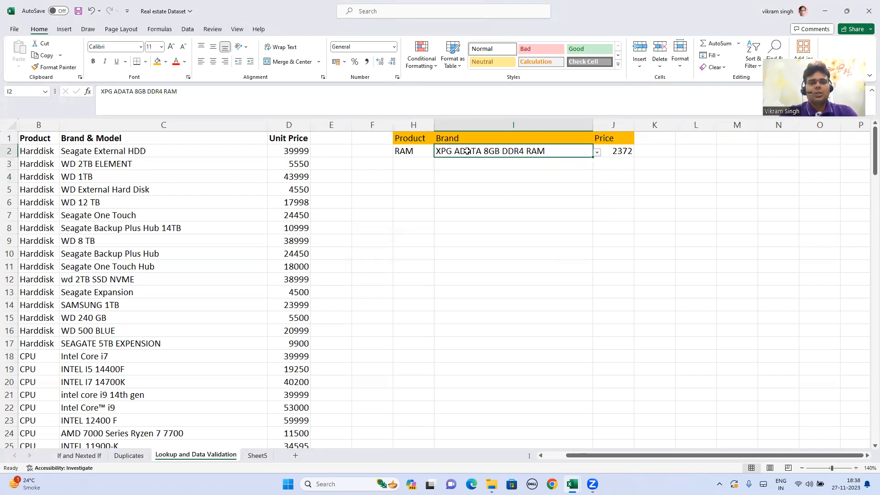
- Review the lookup block H1:J2 and inspect the VLOOKUP formula behind the price in J2
left_click(423, 140)
left_click_drag(425, 138, 611, 152)
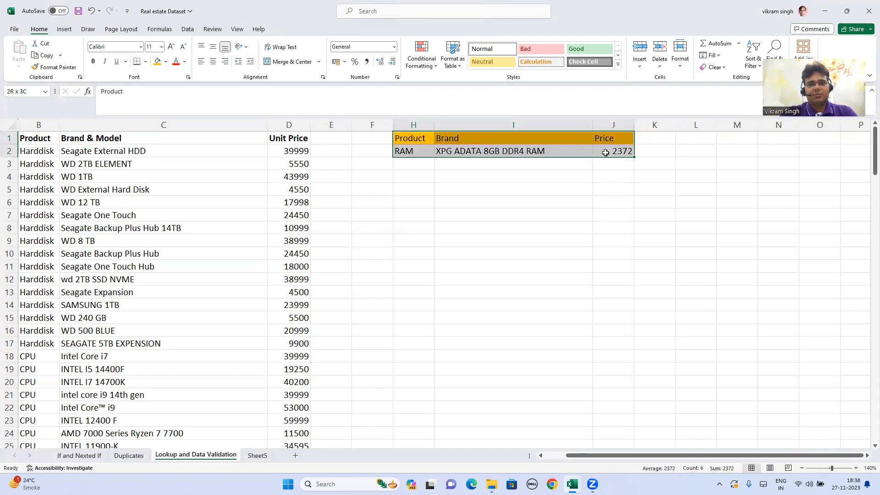
left_click(525, 153)
left_click(612, 151)
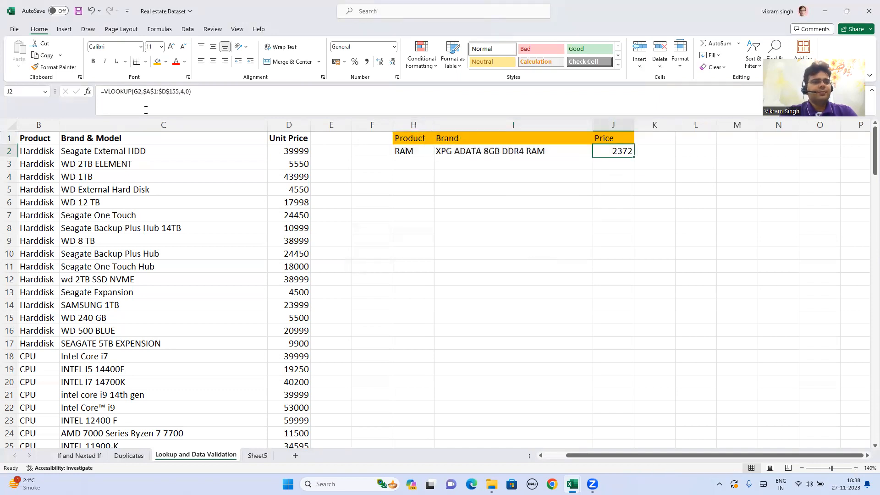